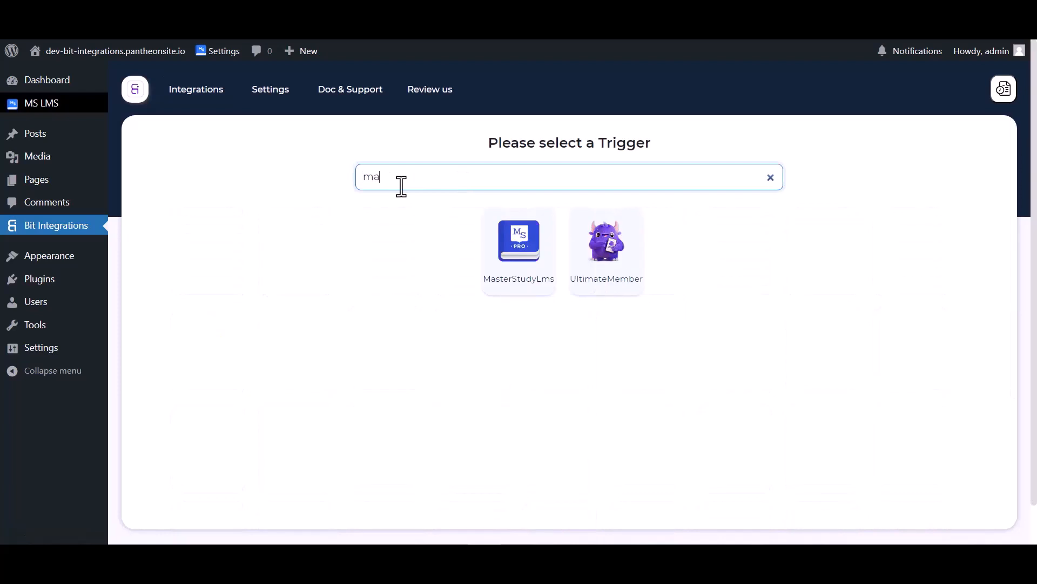
- Set the trigger to MasterStudyLms with the task User Enrolled in a Course for the Bit Integrations course, and proceed to the actions
click(519, 267)
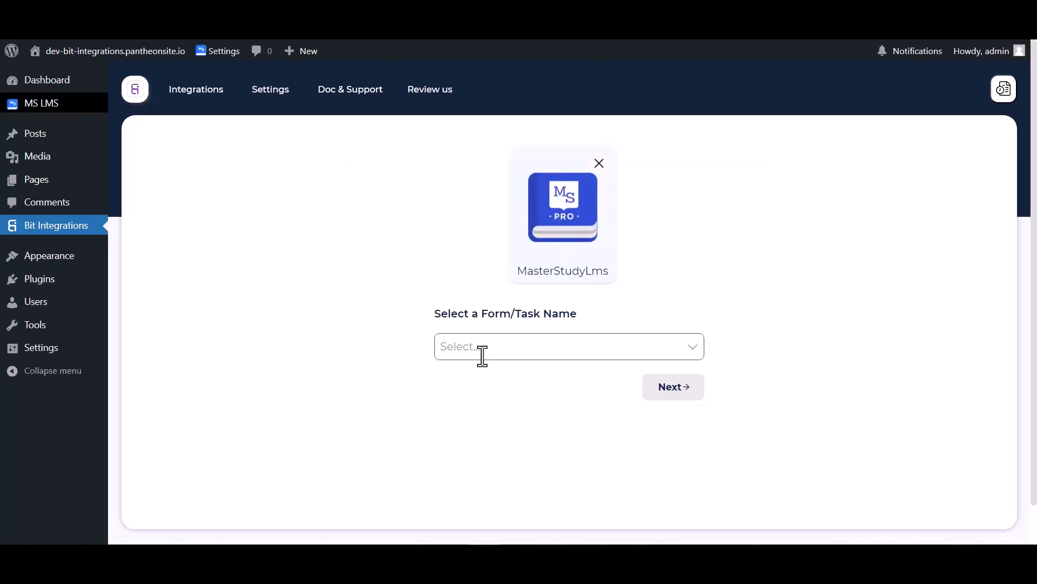
click(483, 354)
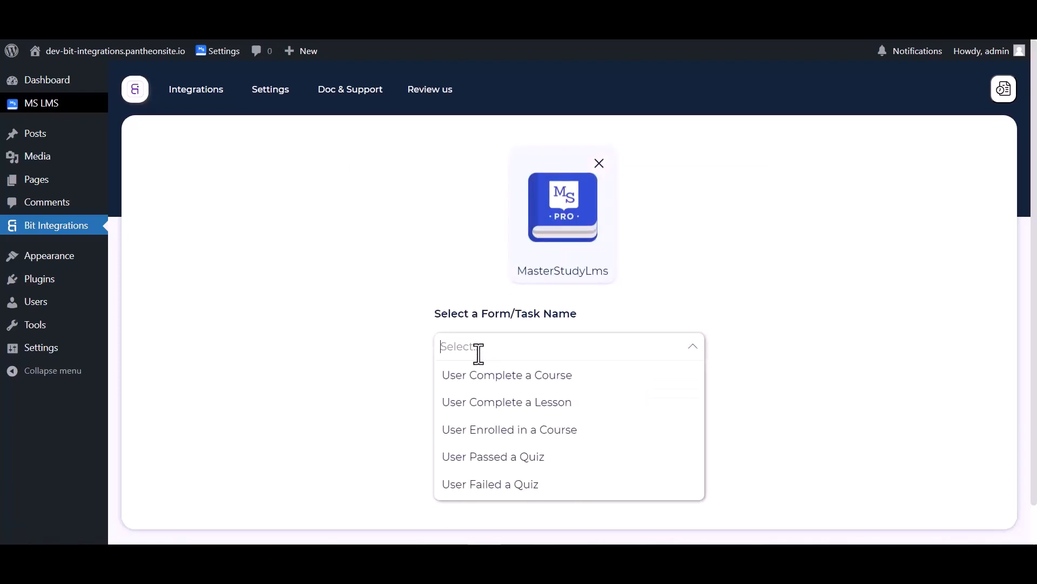
click(485, 433)
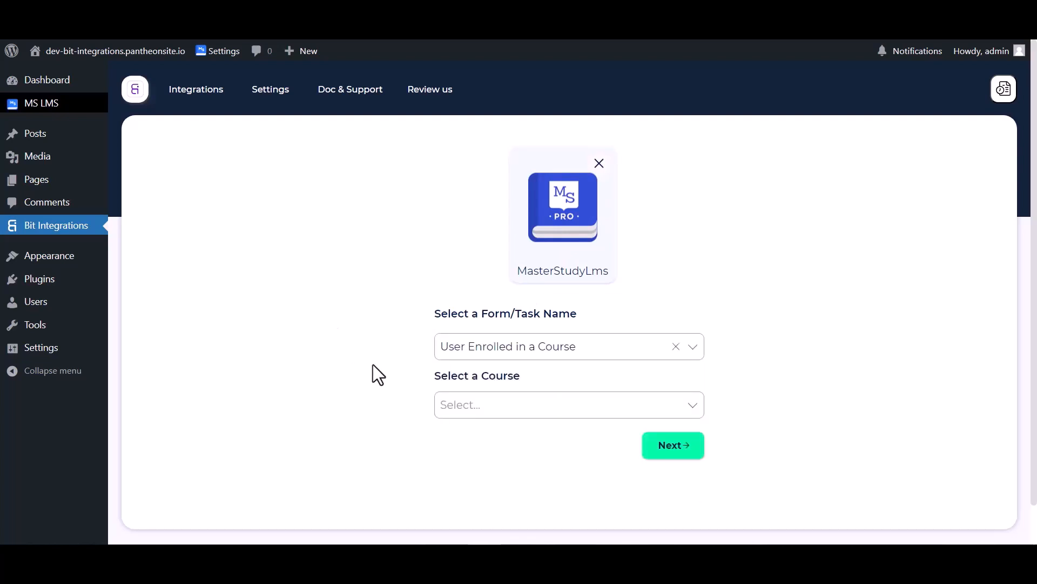
click(472, 407)
click(479, 378)
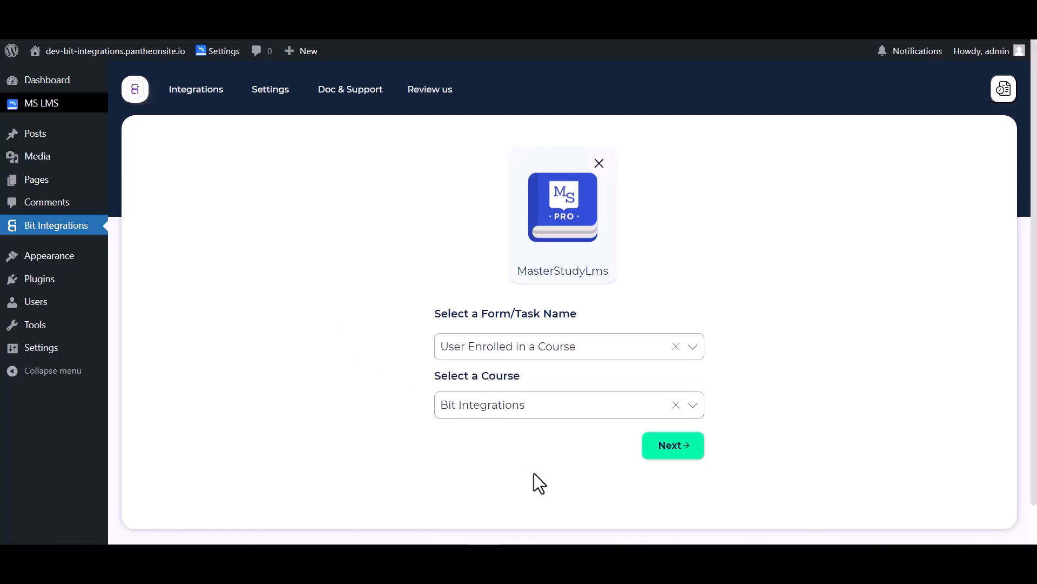
click(663, 453)
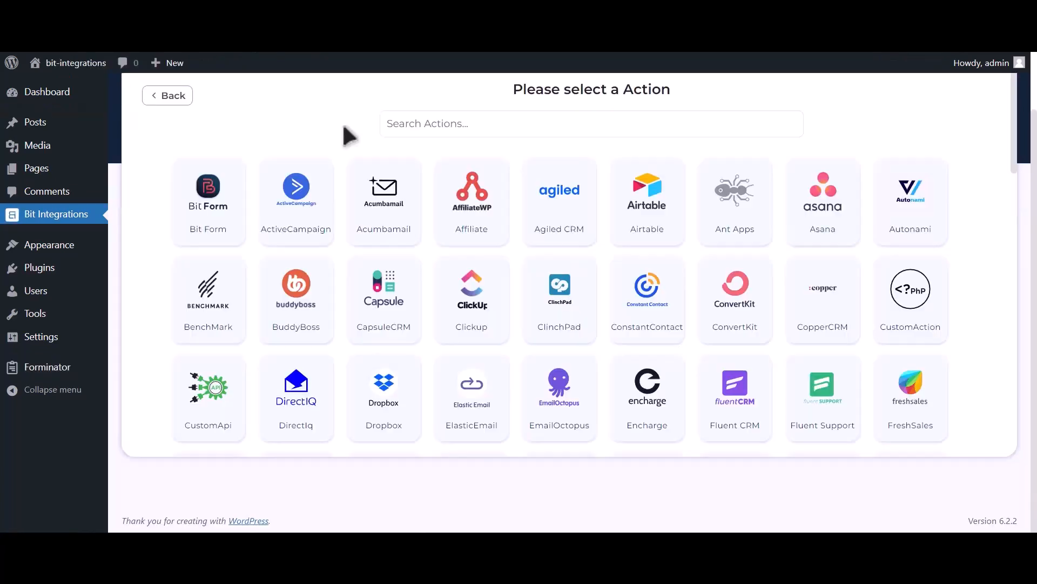
- Search the actions for Mailup and choose it as the integration's action
click(461, 123)
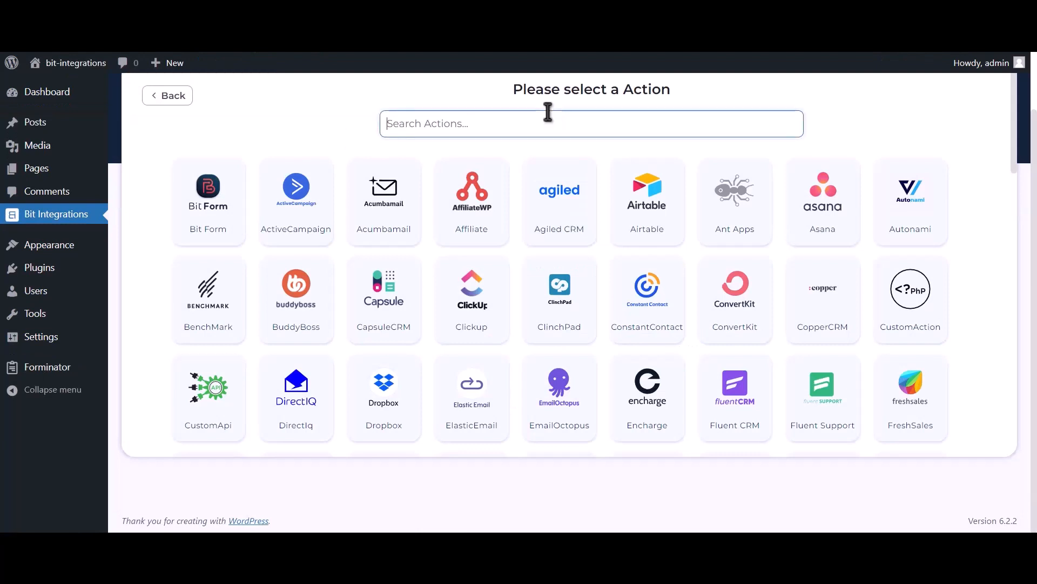
text(Mailup)
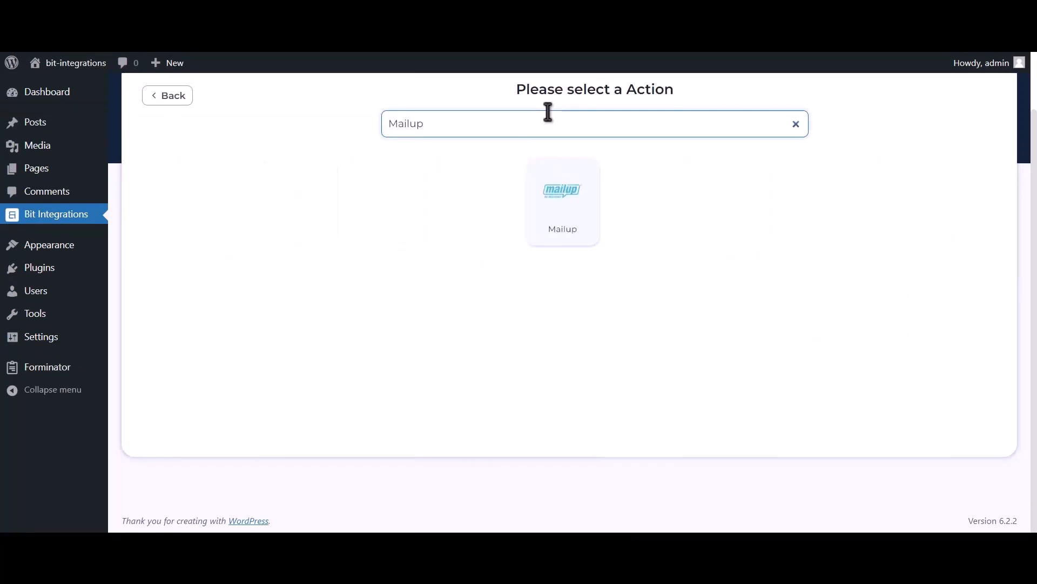
click(546, 219)
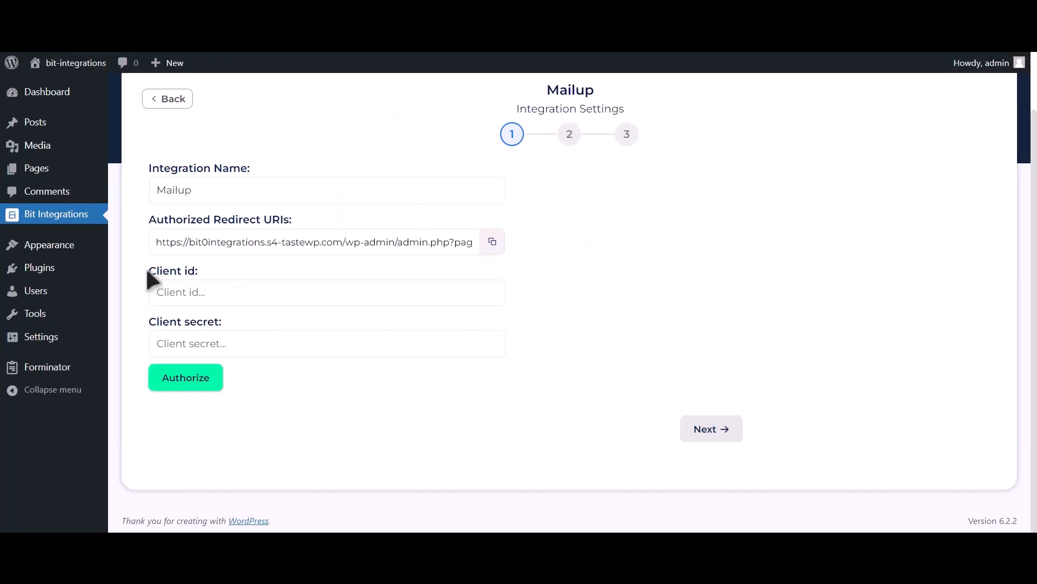
drag(145, 267, 200, 265)
drag(152, 323, 220, 320)
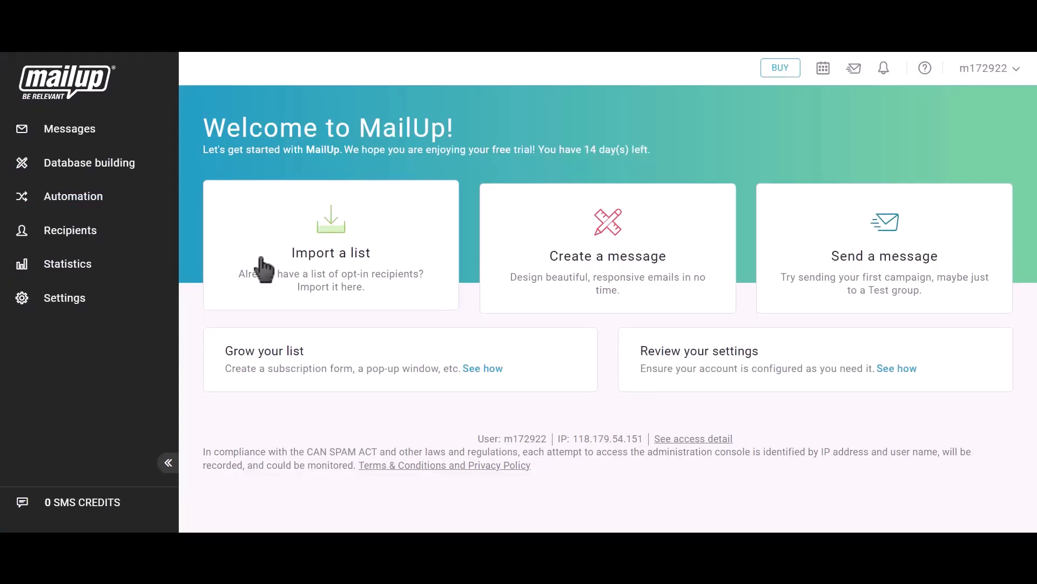
- Switch to MailUp and start a new API key in the Developer's corner of the advanced settings
click(86, 305)
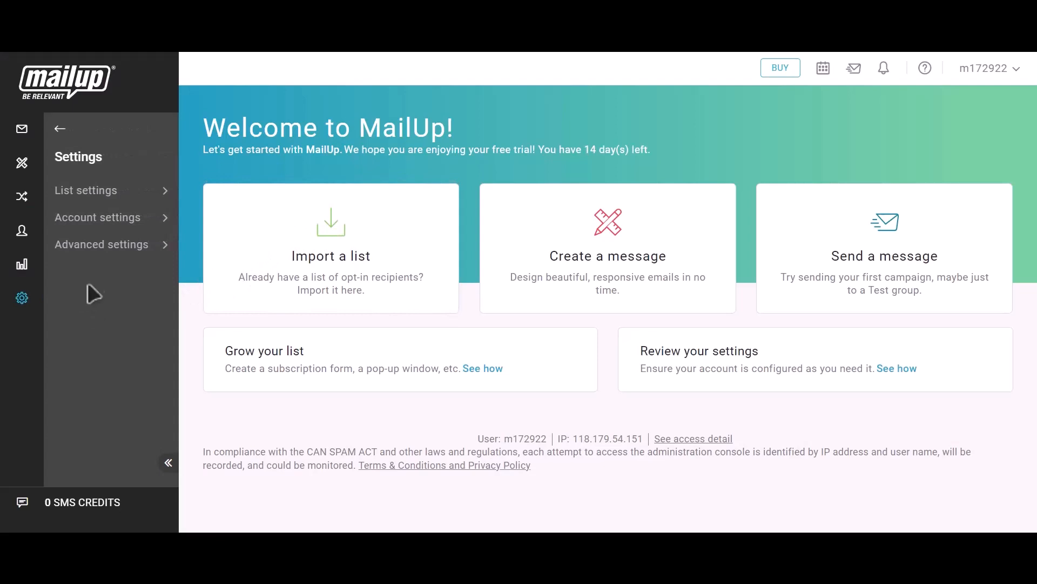
click(113, 258)
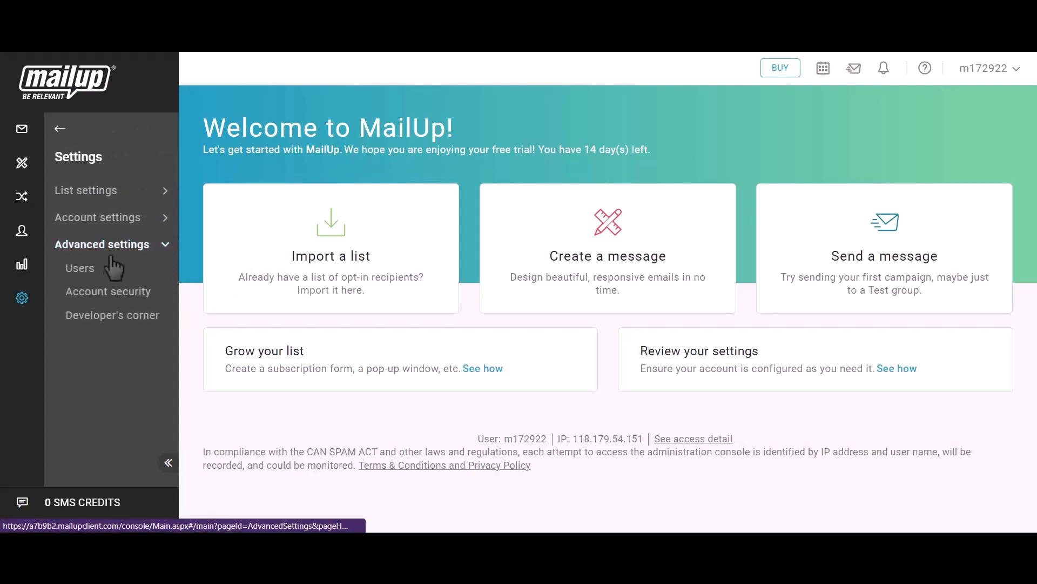
click(122, 323)
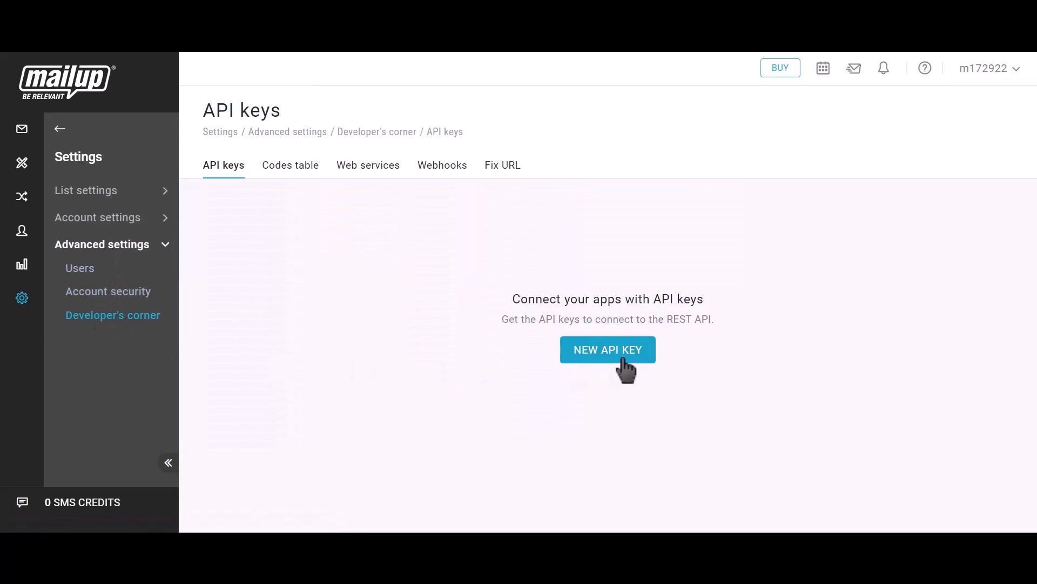
click(626, 371)
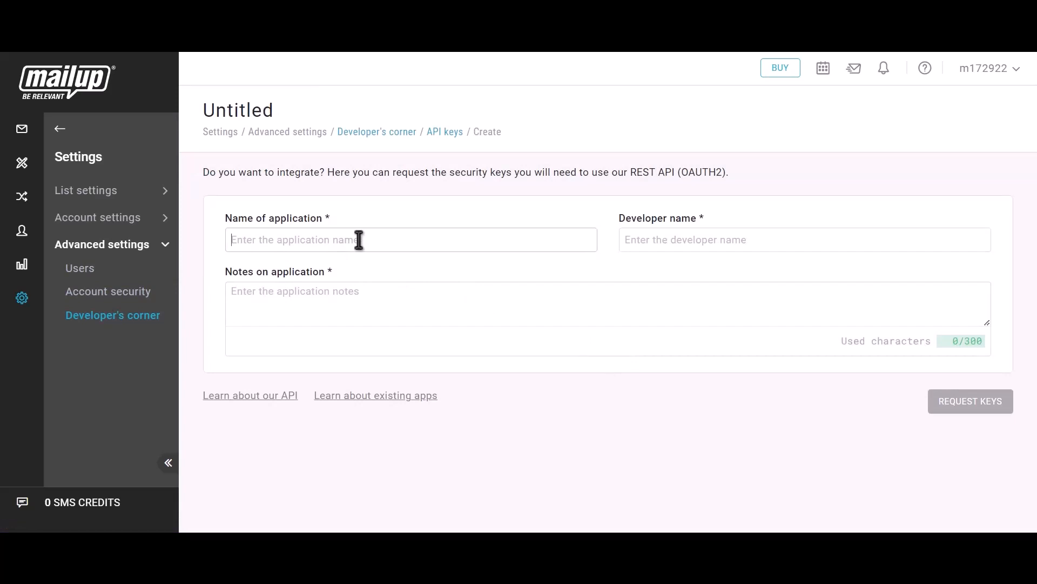
- Request keys with application name and developer name "Bit Integrations" and the application note "Bit integrations"
text(Bit In)
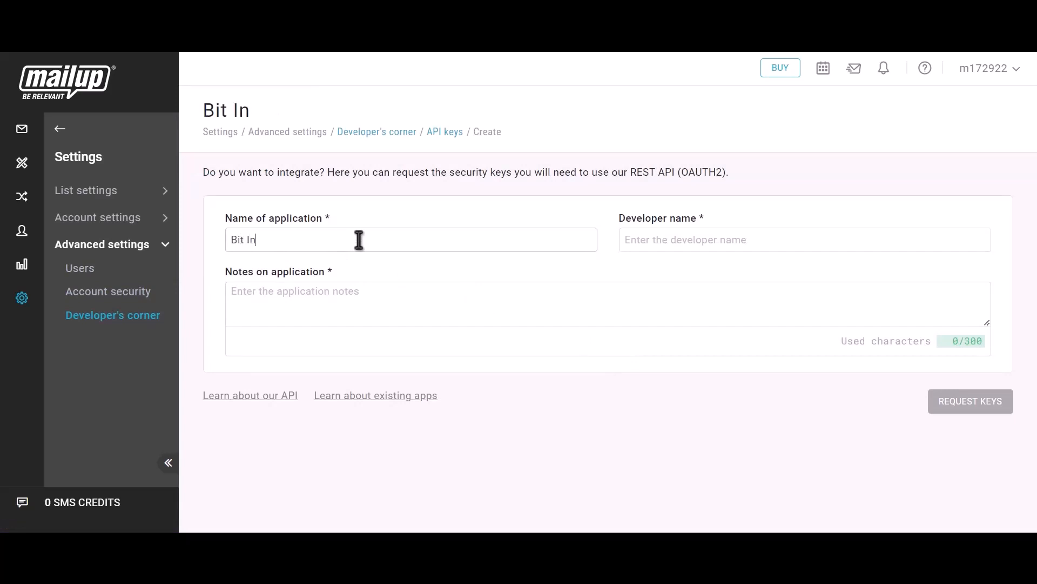
text(tegrations)
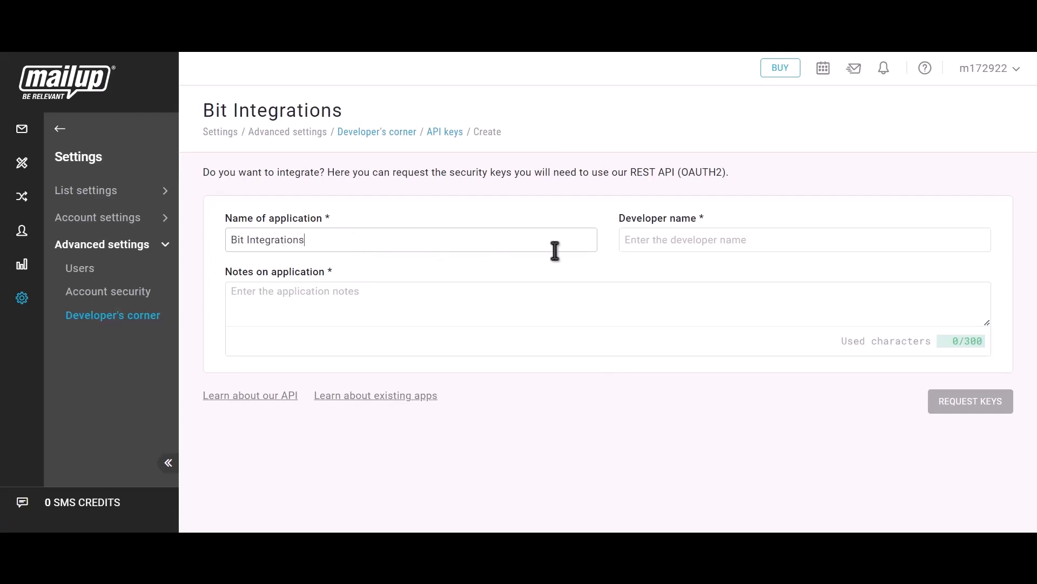
click(687, 243)
text(Bit Integrations)
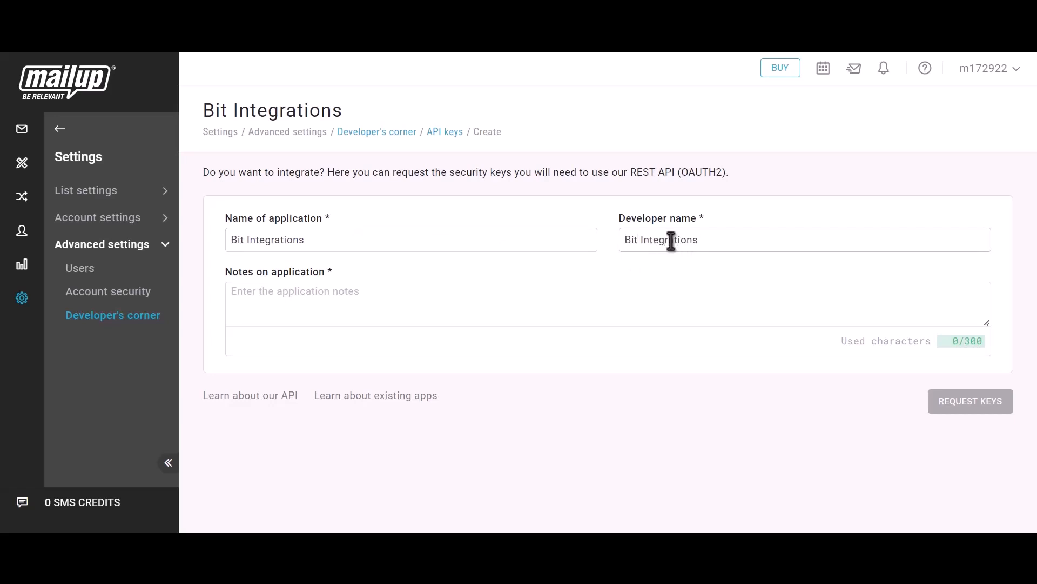
click(440, 294)
text(Bit i)
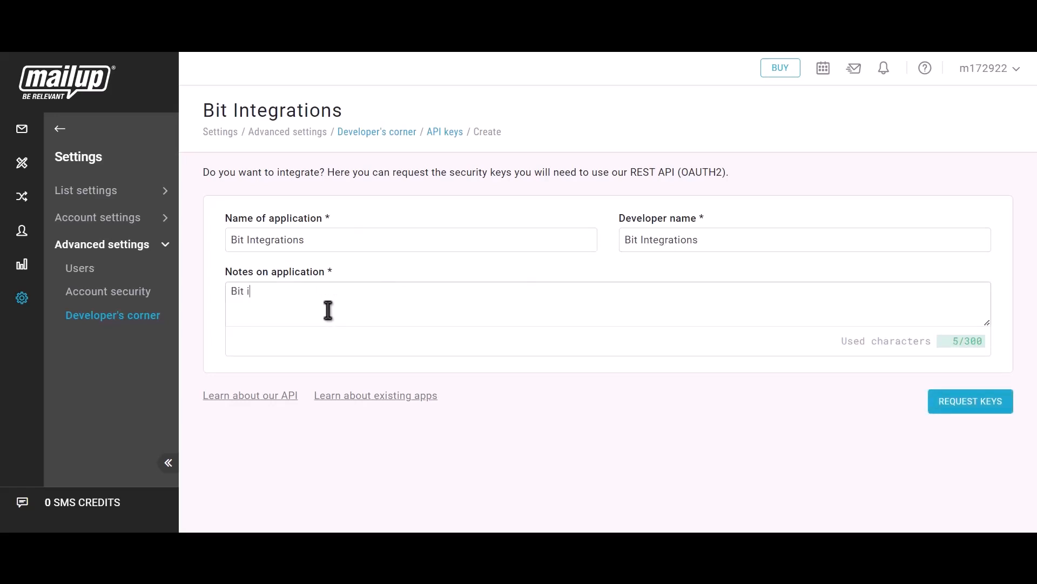
text(ntegrations)
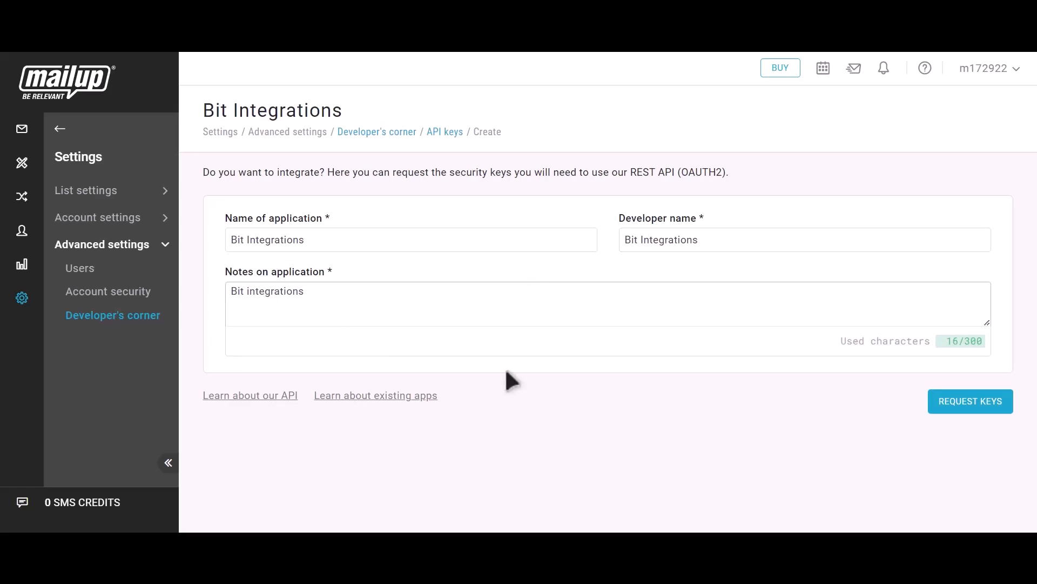
click(985, 411)
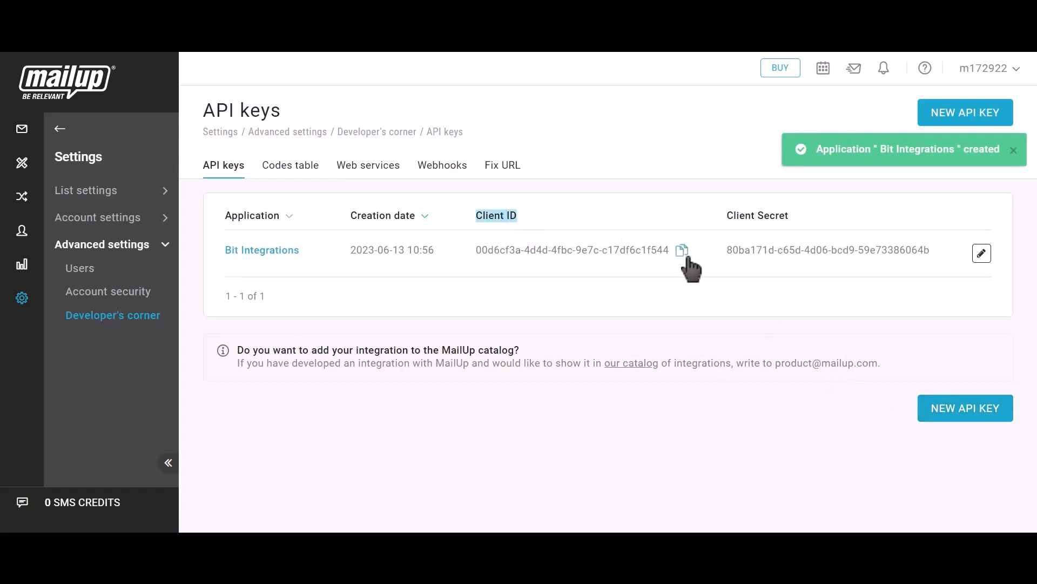
- Copy the application's client ID and client secret from MailUp into the matching fields of the Mailup integration settings in Bit Integrations
click(683, 252)
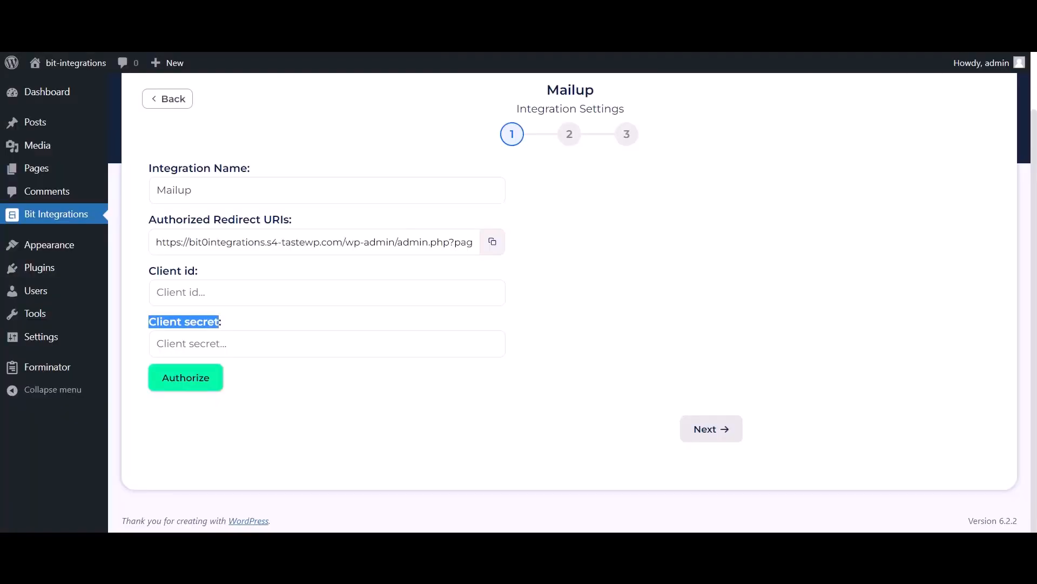
click(253, 299)
key(ctrl+v)
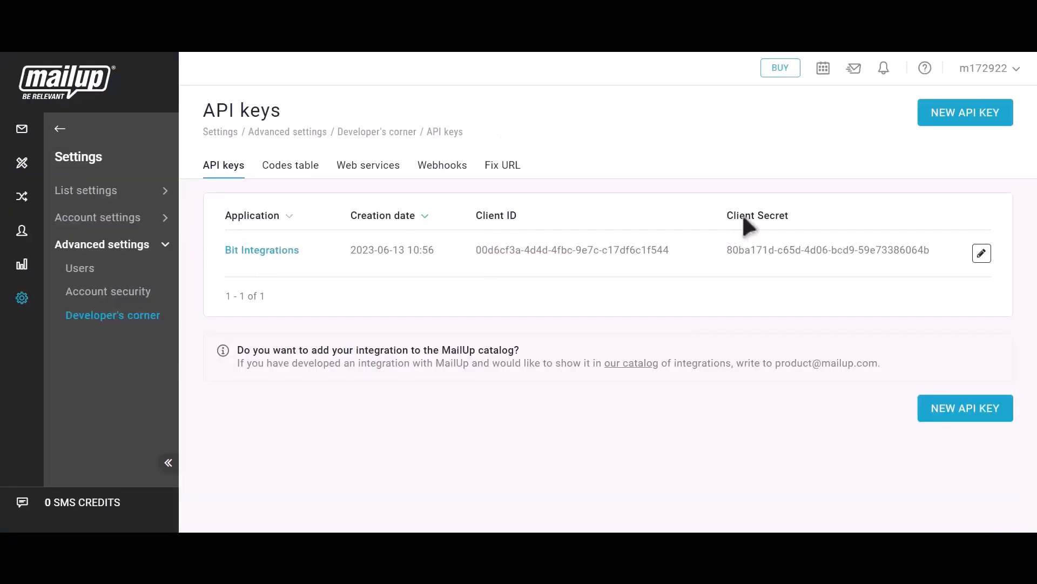
click(943, 252)
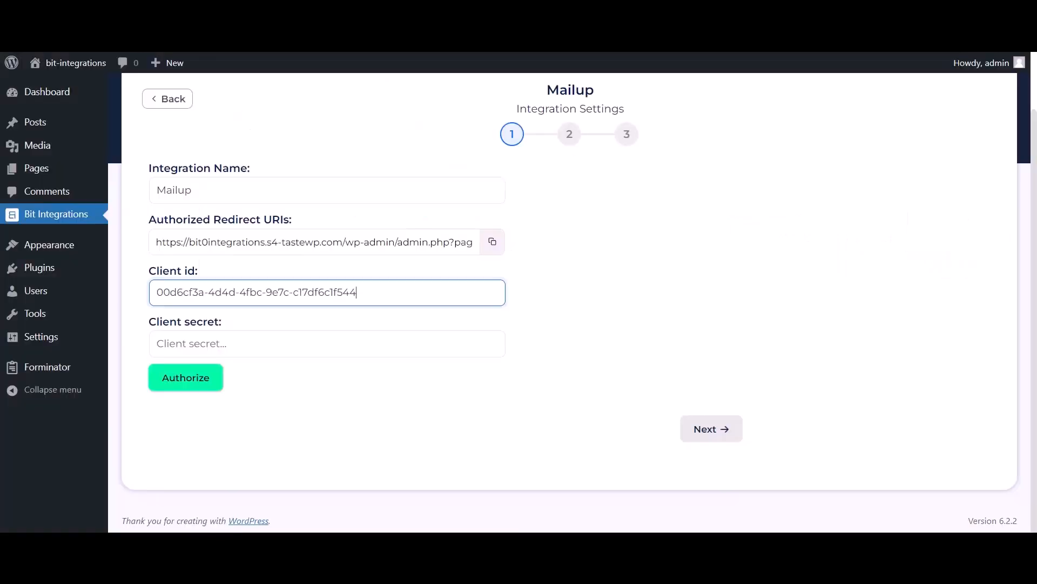
click(244, 352)
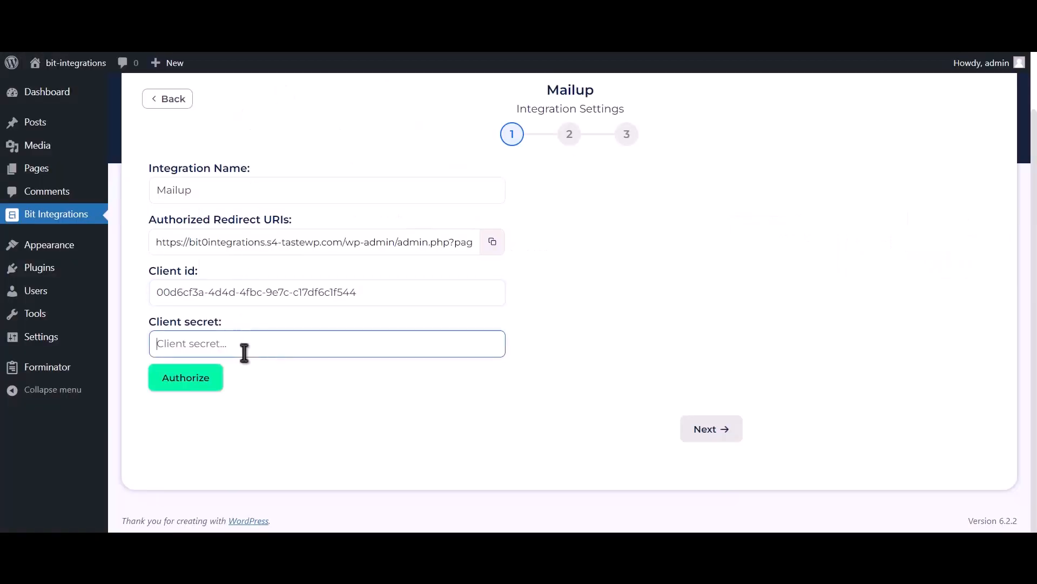
key(ctrl+v)
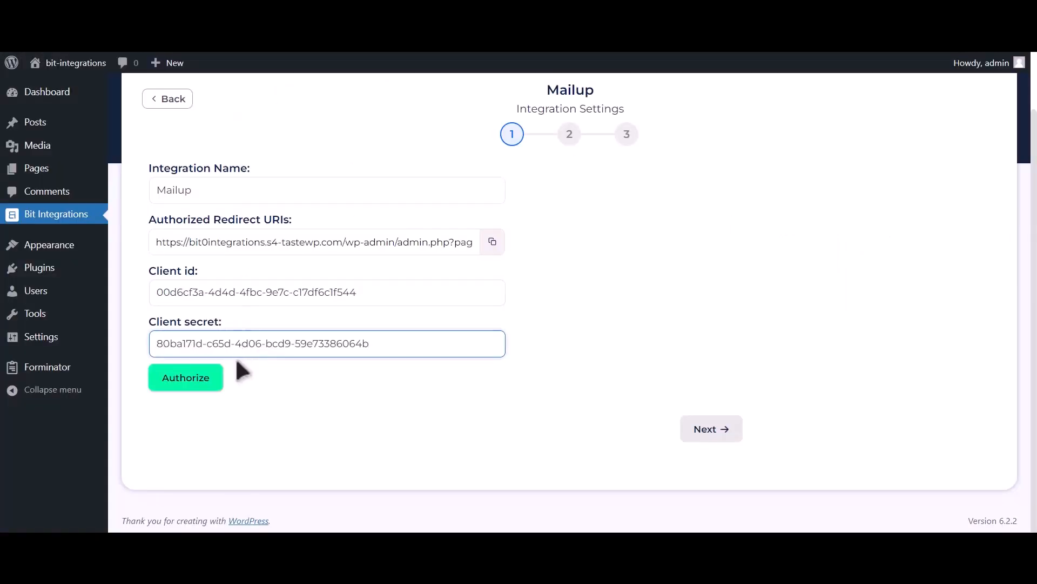
- Authorize the Mailup connection by logging on with the saved username and password and confirming access for Bit Integrations
click(187, 384)
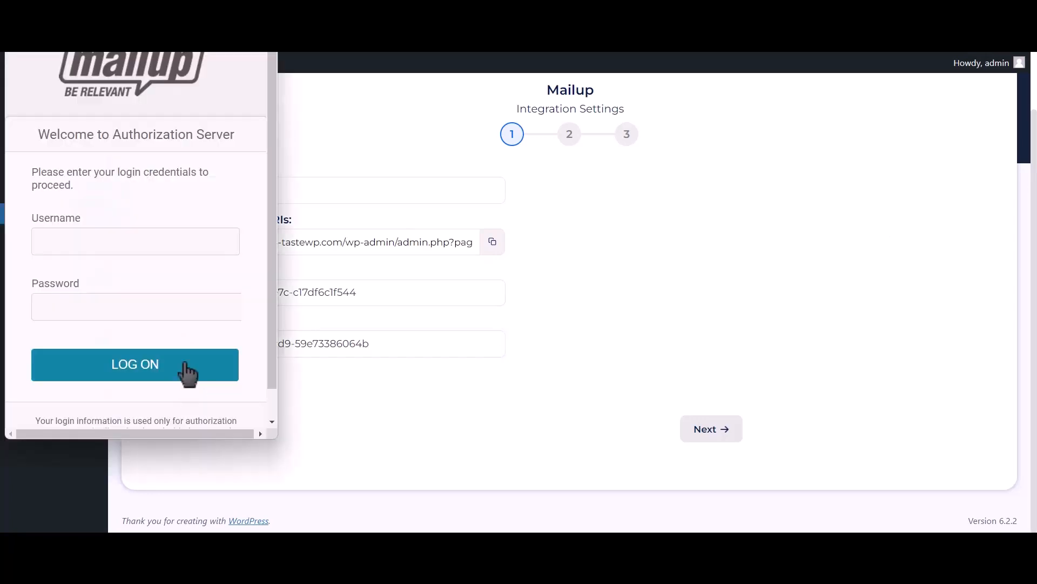
click(194, 239)
click(194, 276)
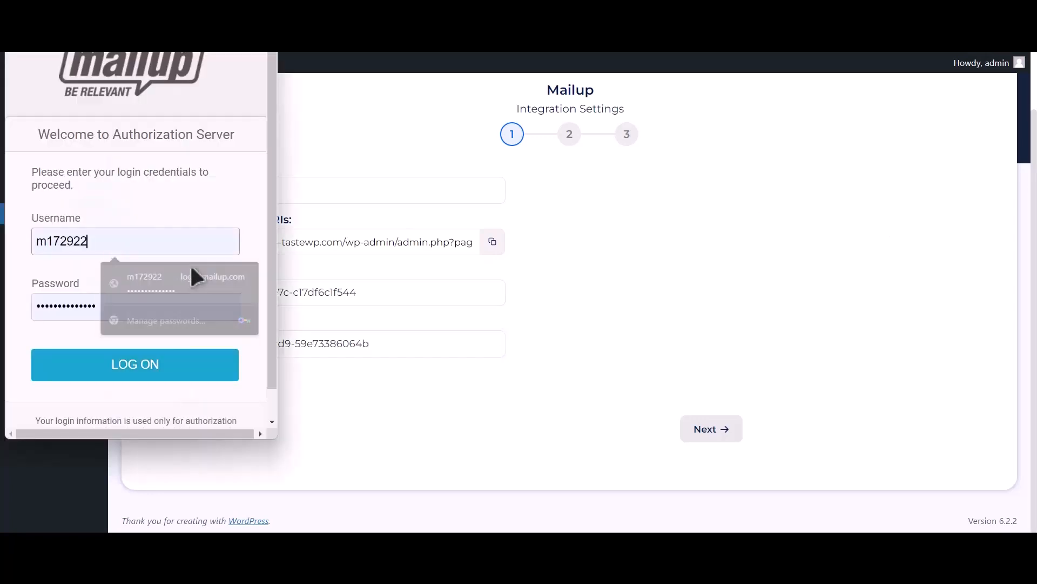
click(156, 374)
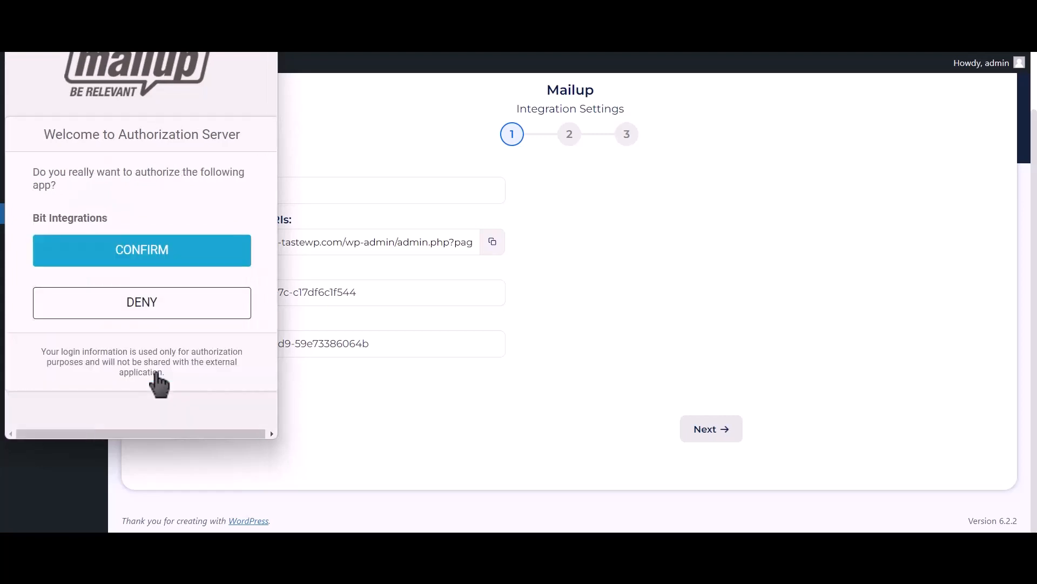
click(226, 252)
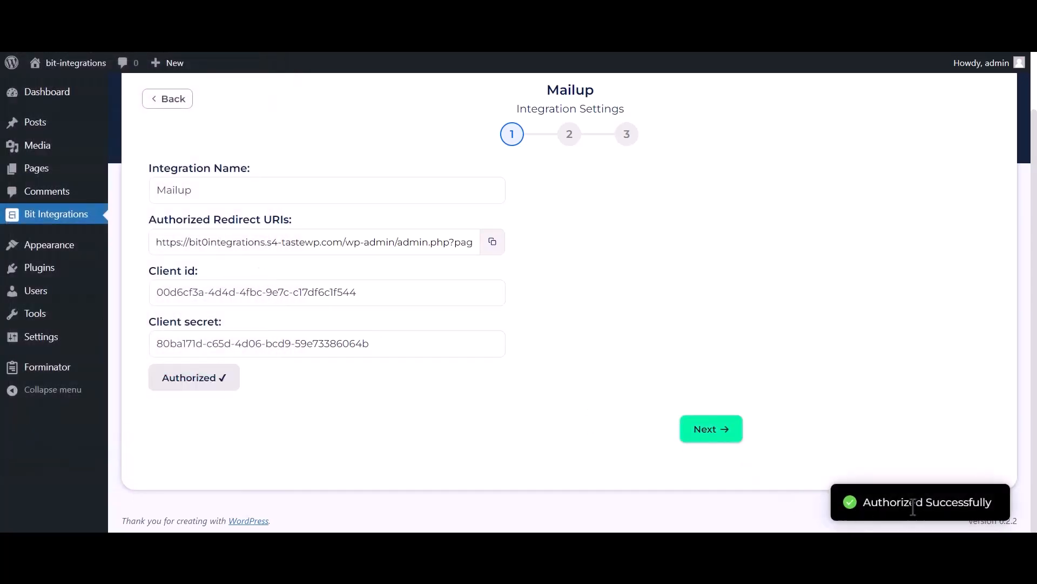
drag(863, 502, 999, 504)
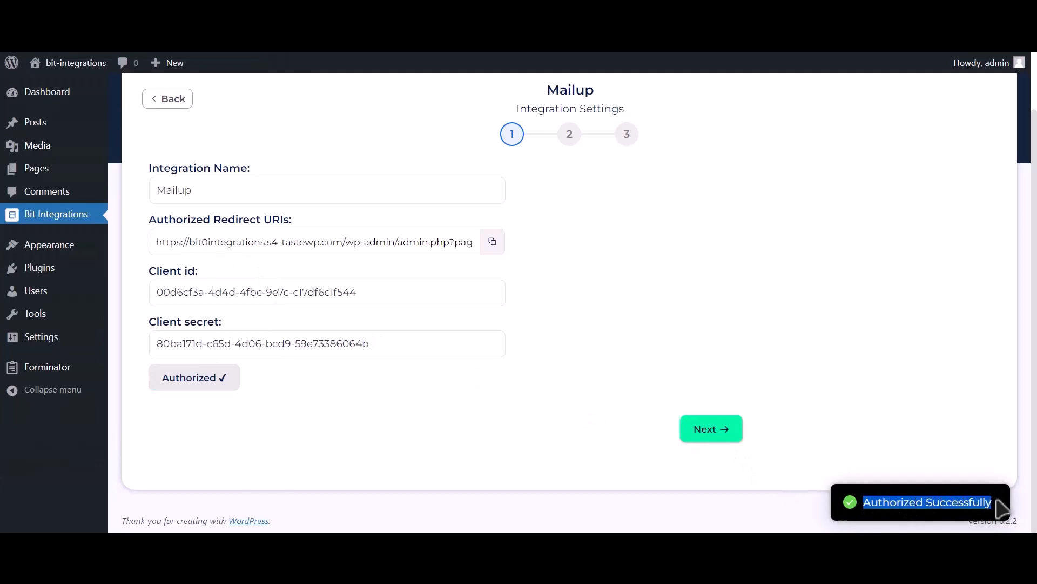
- Continue to the second integration step and select the News list and the TEST group
click(730, 446)
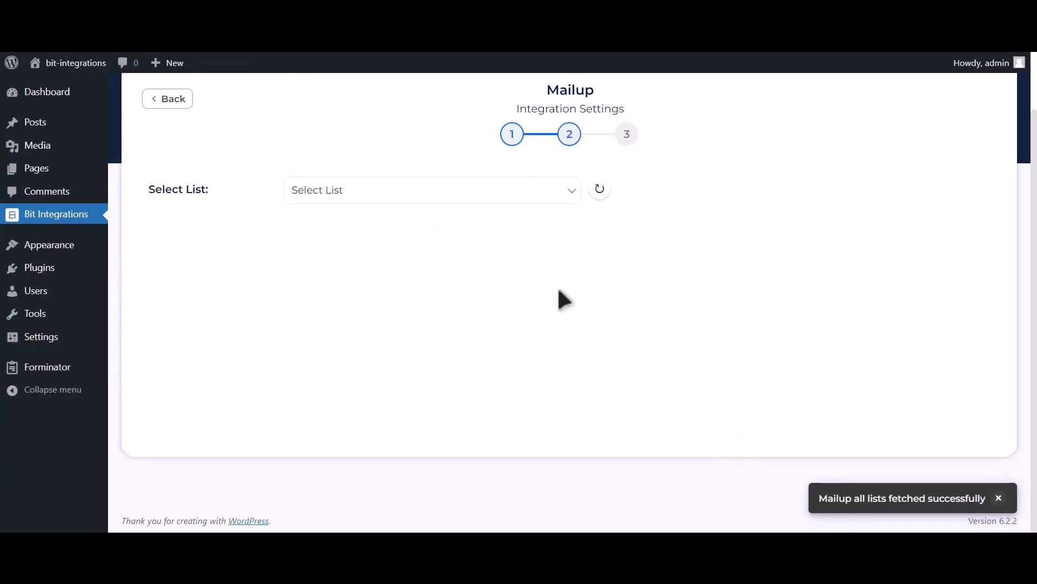
click(425, 197)
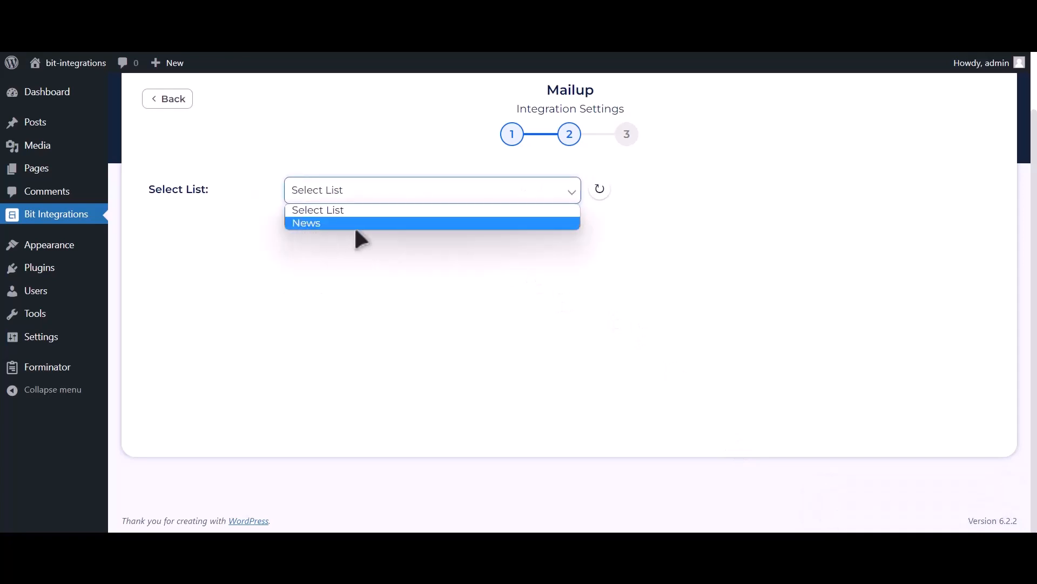
click(385, 224)
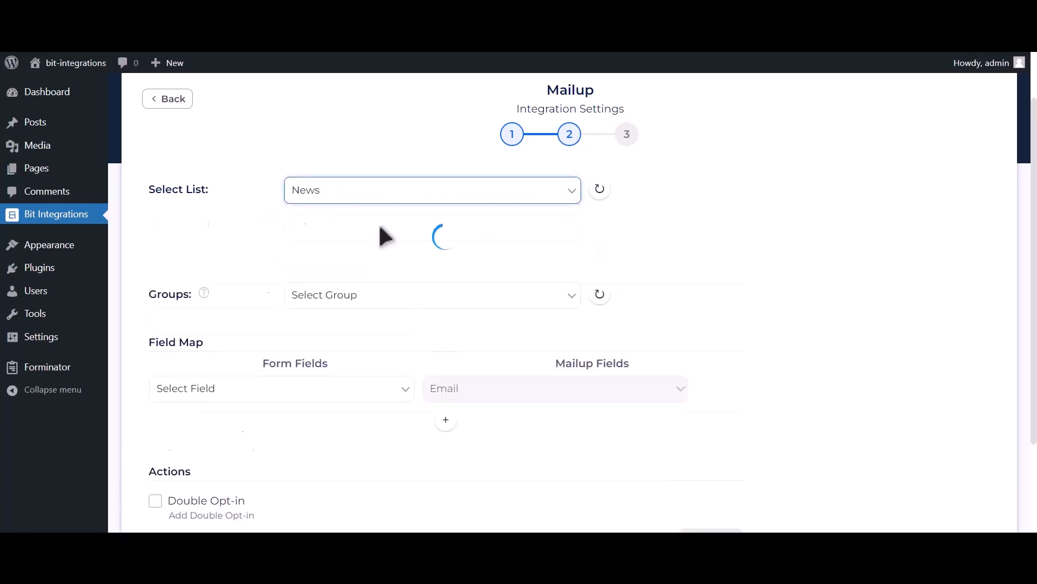
click(426, 229)
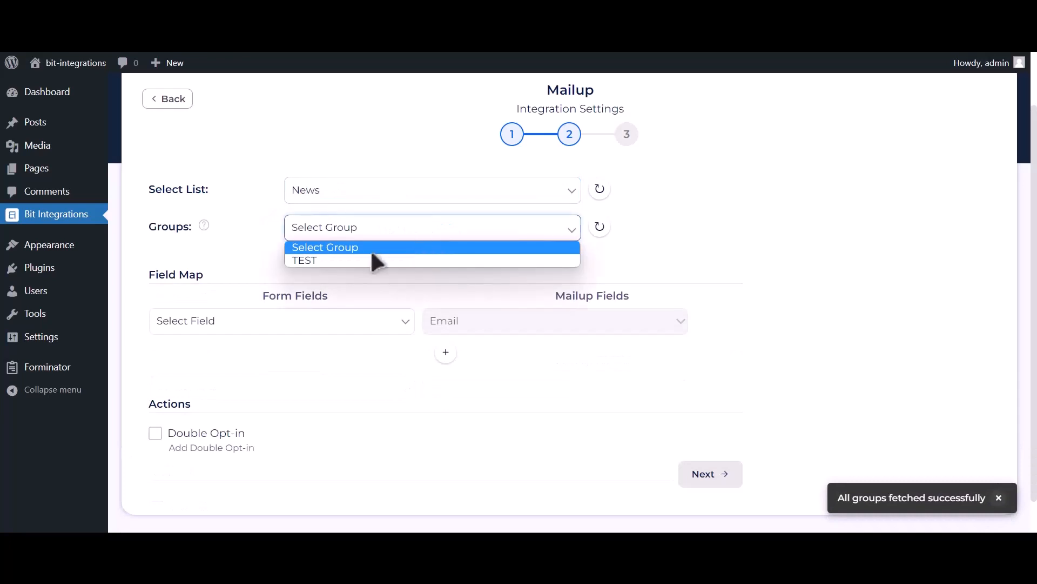
click(366, 261)
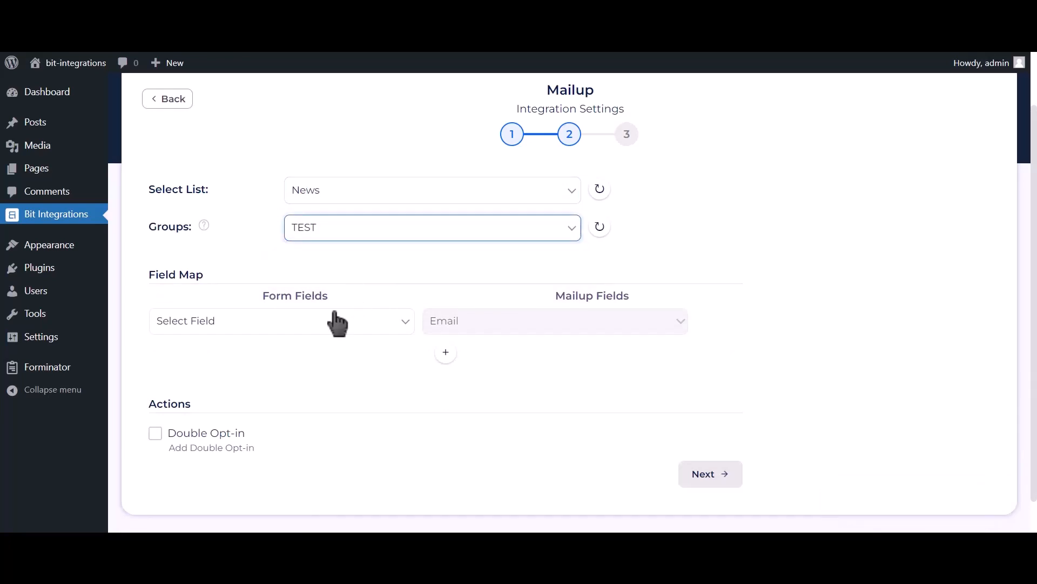
- Map the form field Email Address-1 to Email and add a mapping row from Name-1 to Last Name
click(296, 322)
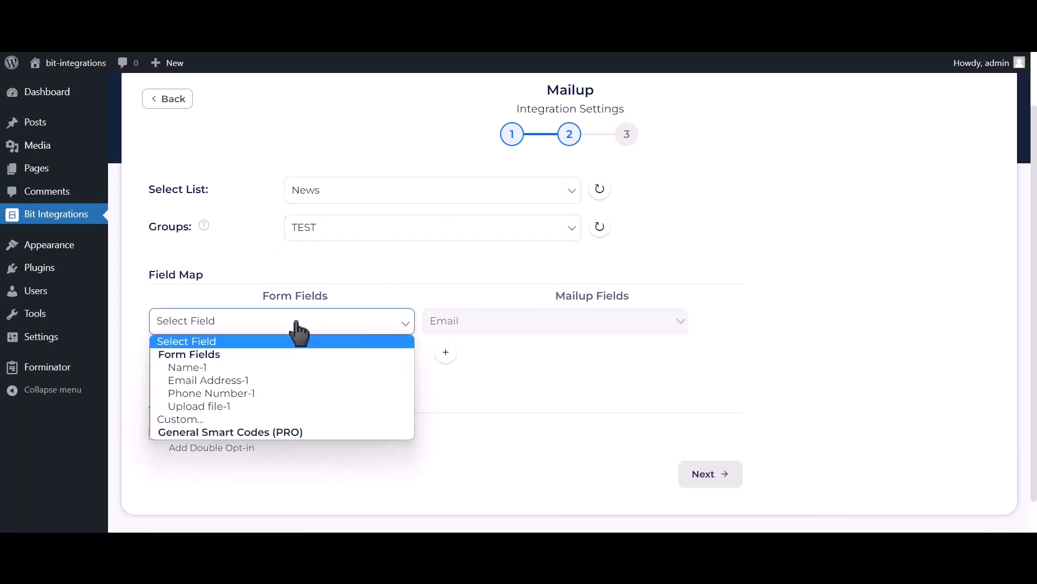
click(262, 380)
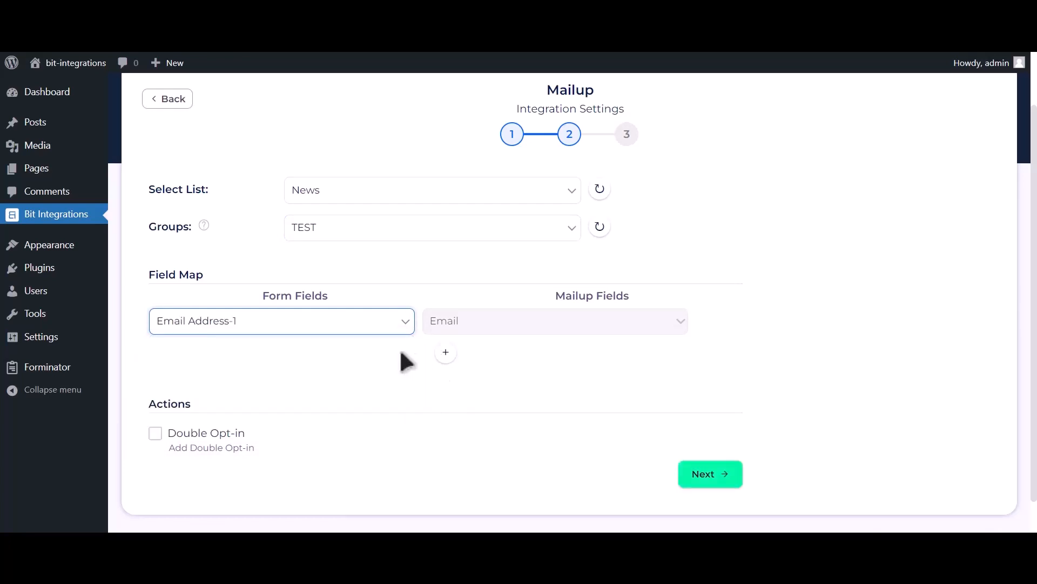
scroll(427, 340, down, 1)
click(445, 316)
click(355, 324)
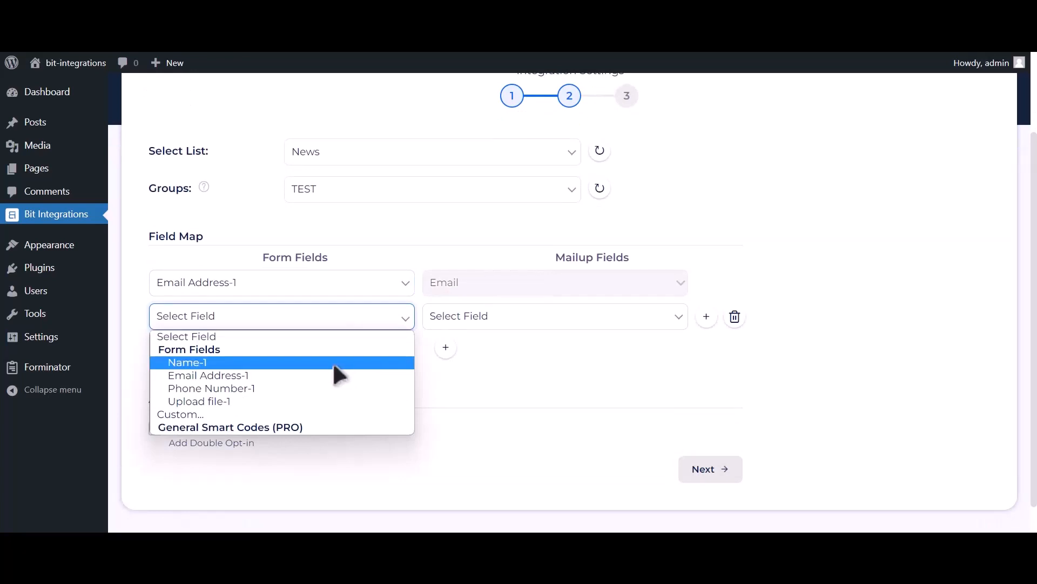
click(332, 361)
click(483, 320)
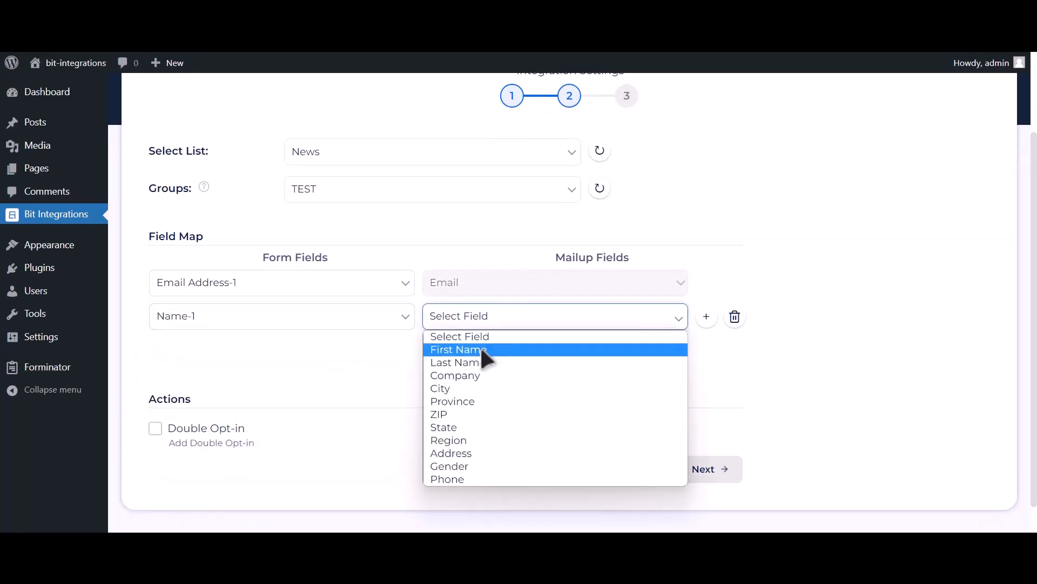
click(477, 363)
- Add a mapping row from Phone Number-1 to Phone and complete the Mailup integration by finishing and saving it
click(444, 346)
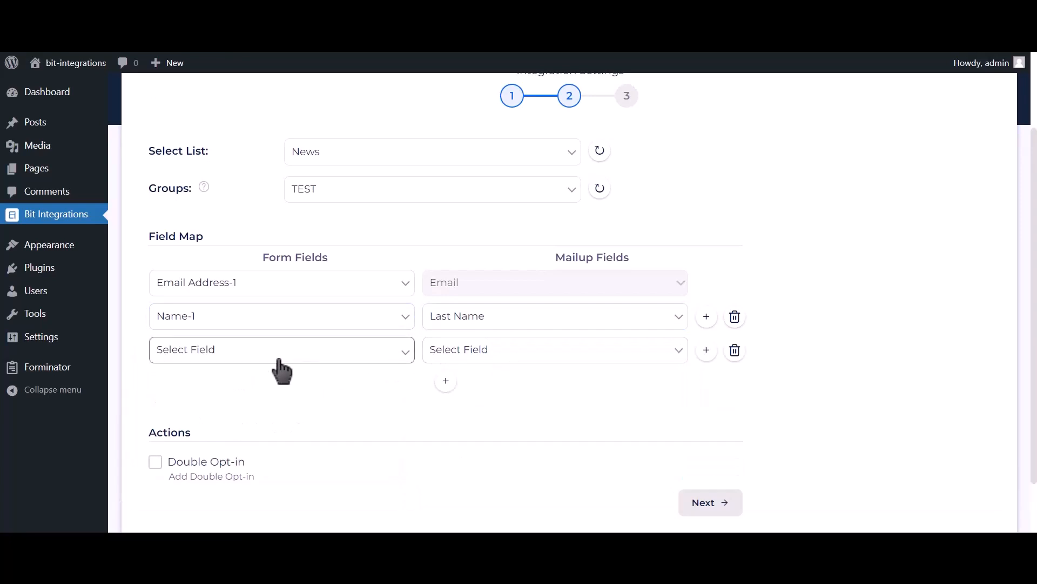
click(280, 360)
click(244, 420)
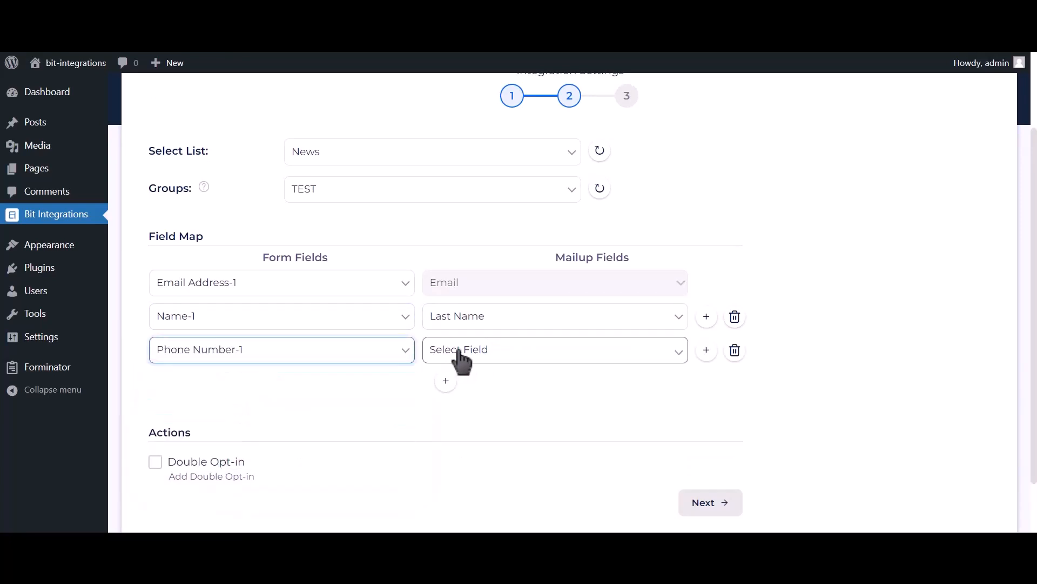
click(458, 350)
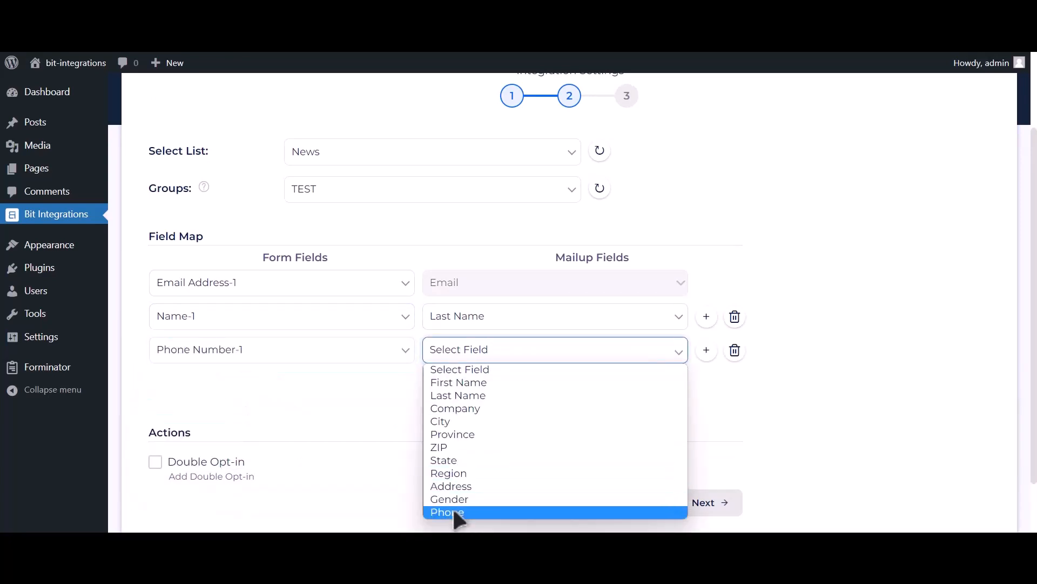
click(454, 512)
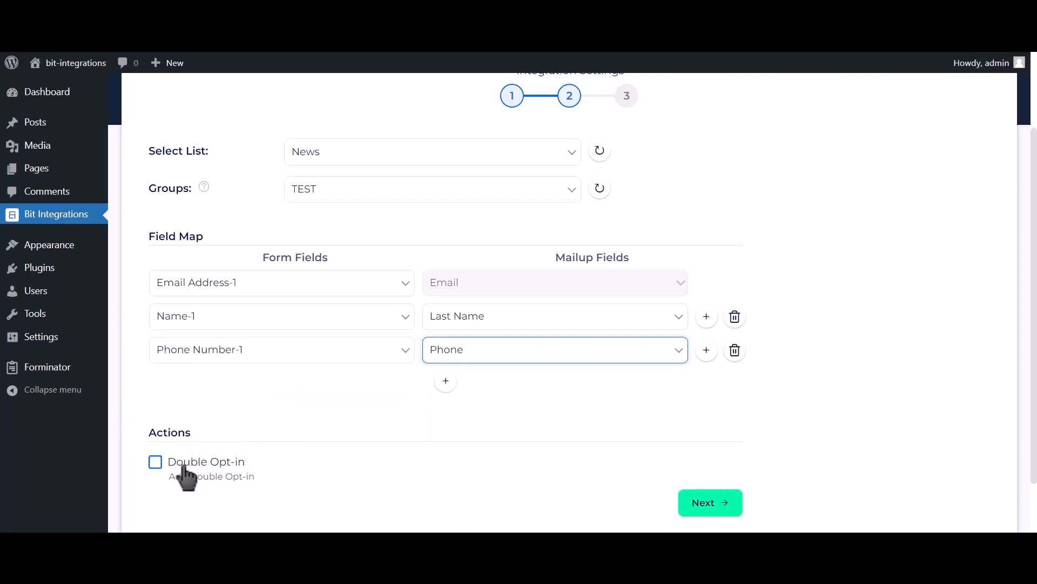
click(722, 505)
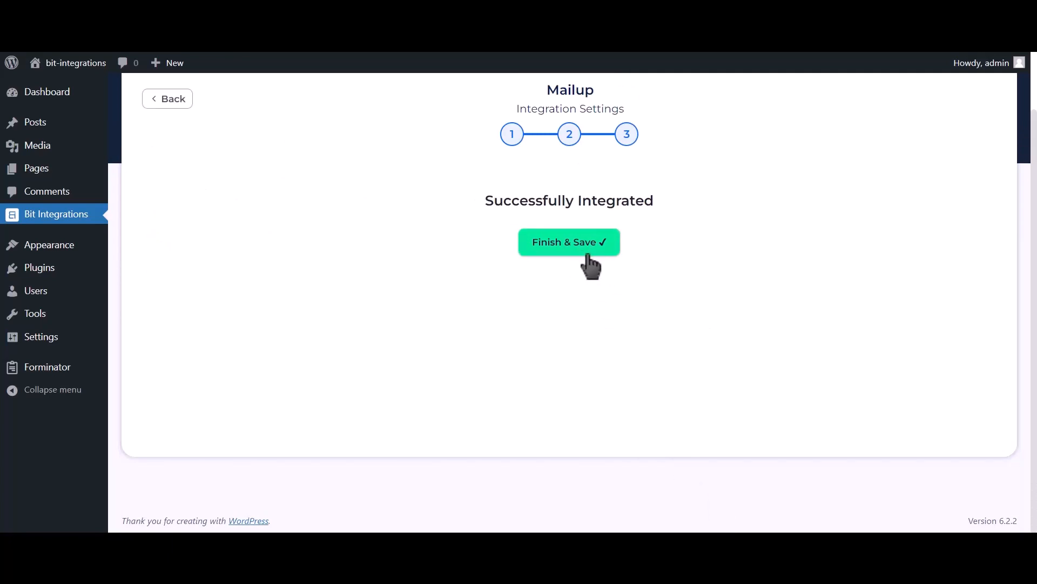
click(591, 266)
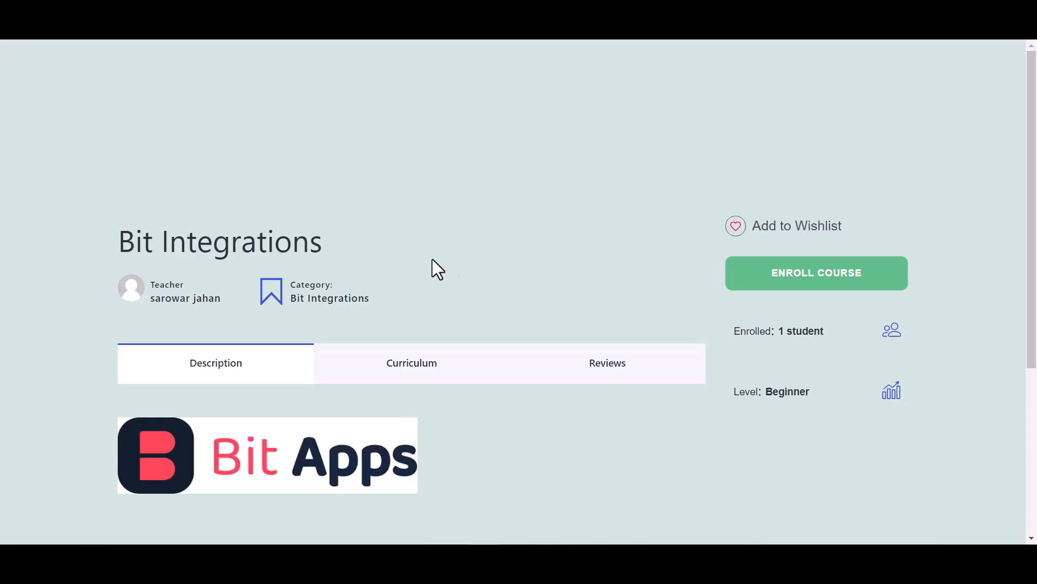
- On the Bit Integrations course page of the LMS site, enroll in the course and start it
scroll(431, 269, down, 2)
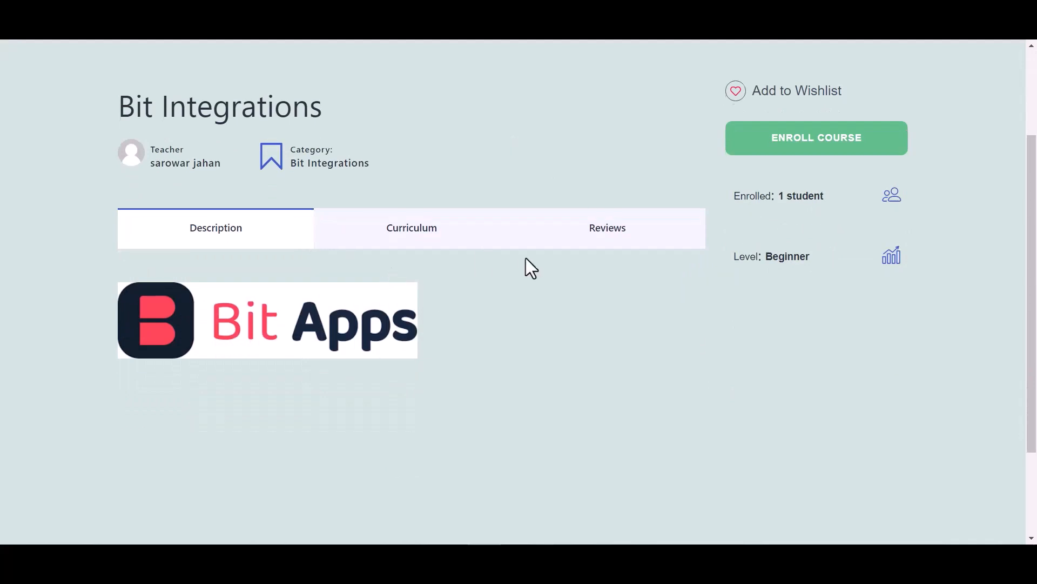
scroll(528, 269, up, 3)
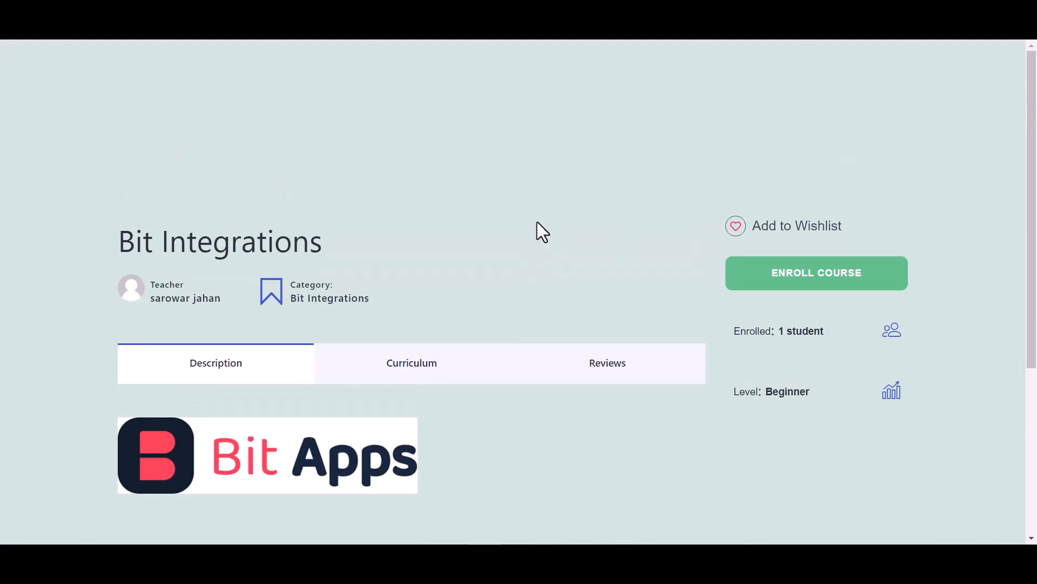
click(803, 289)
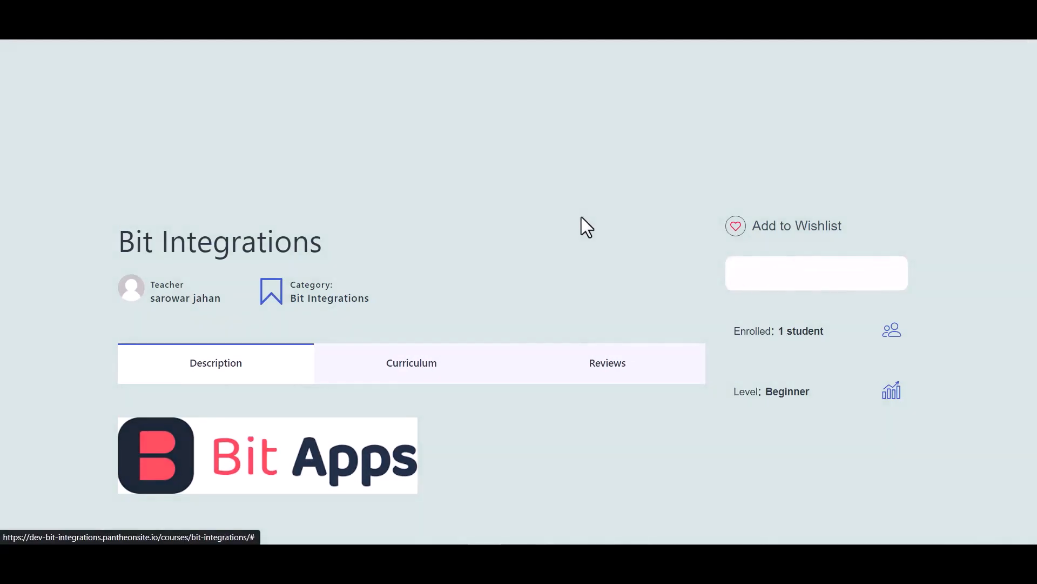
scroll(574, 290, down, 1)
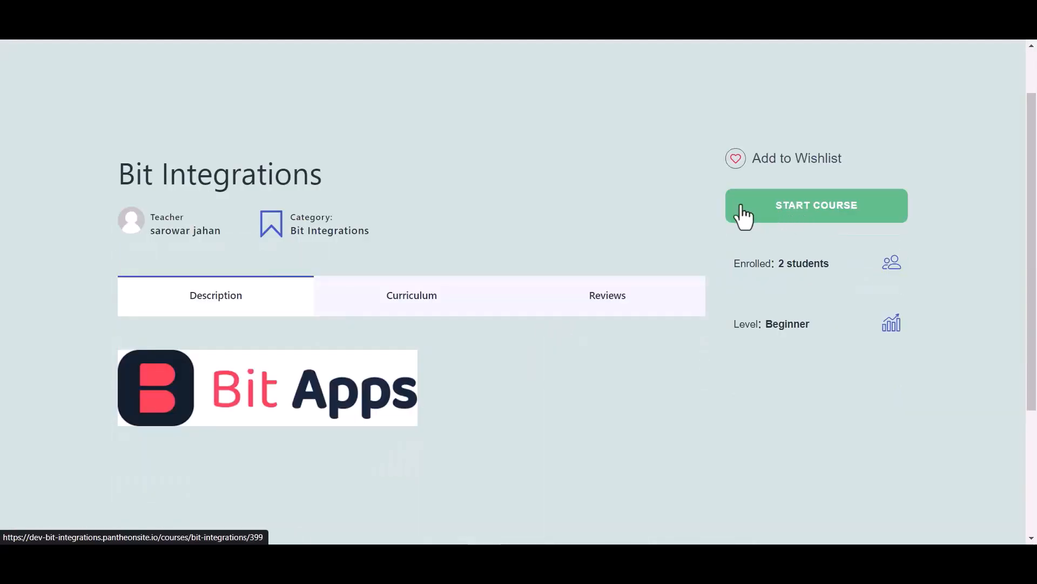
click(803, 220)
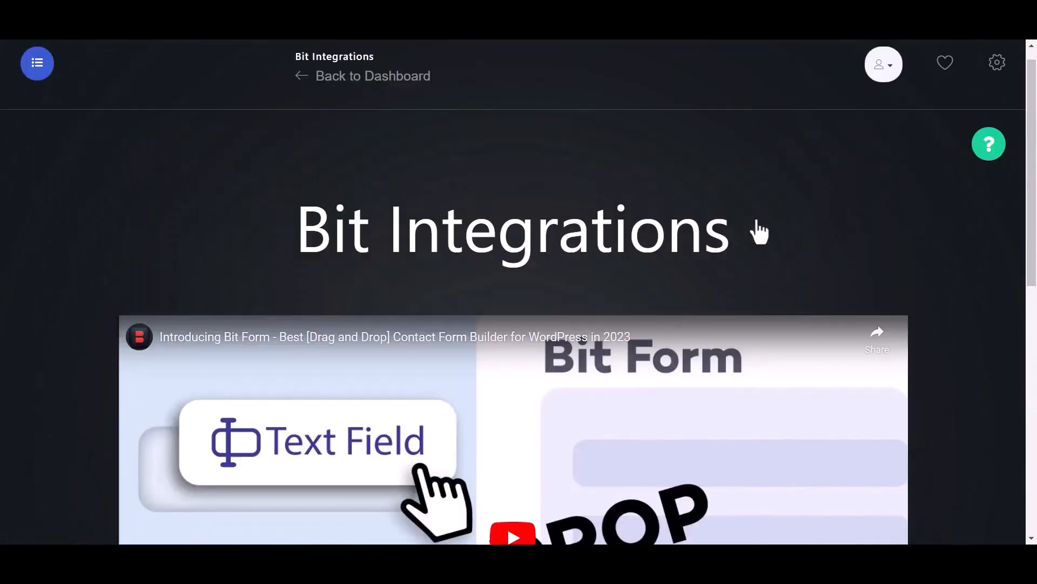
- Open the student account's enrolled courses and check the list for the Bit Integrations course
click(883, 89)
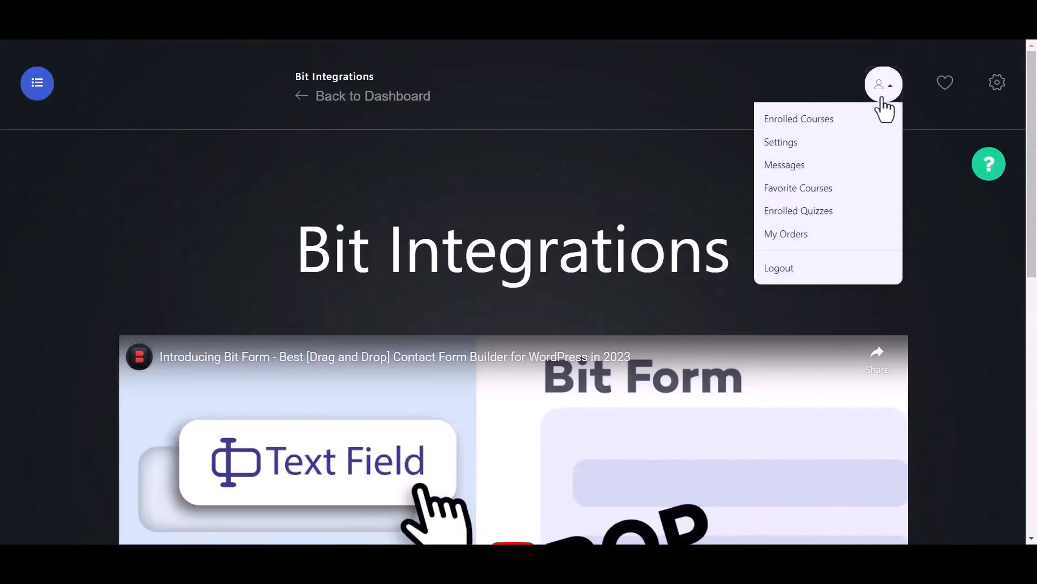
click(810, 128)
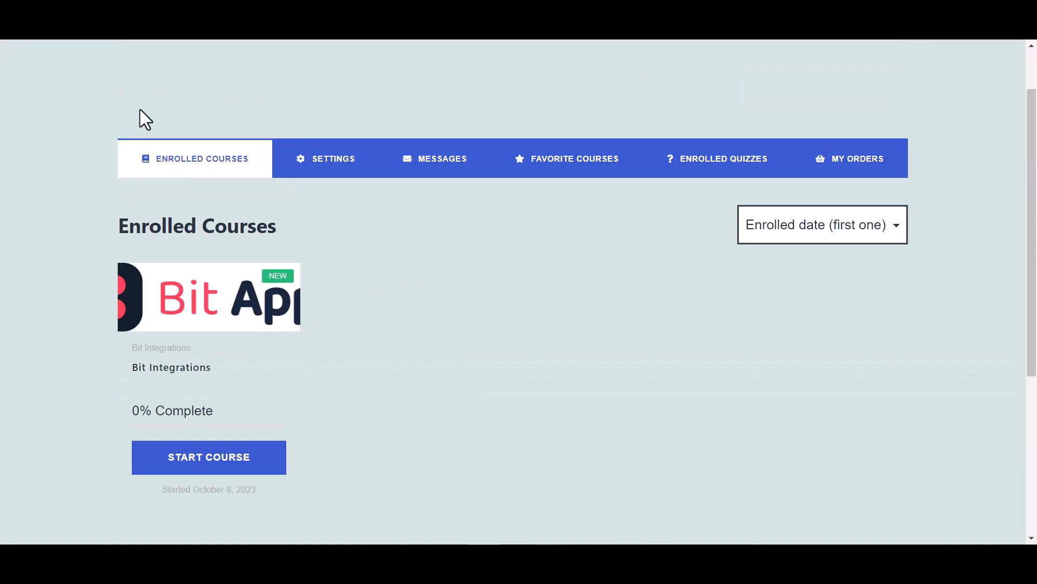
double_click(169, 228)
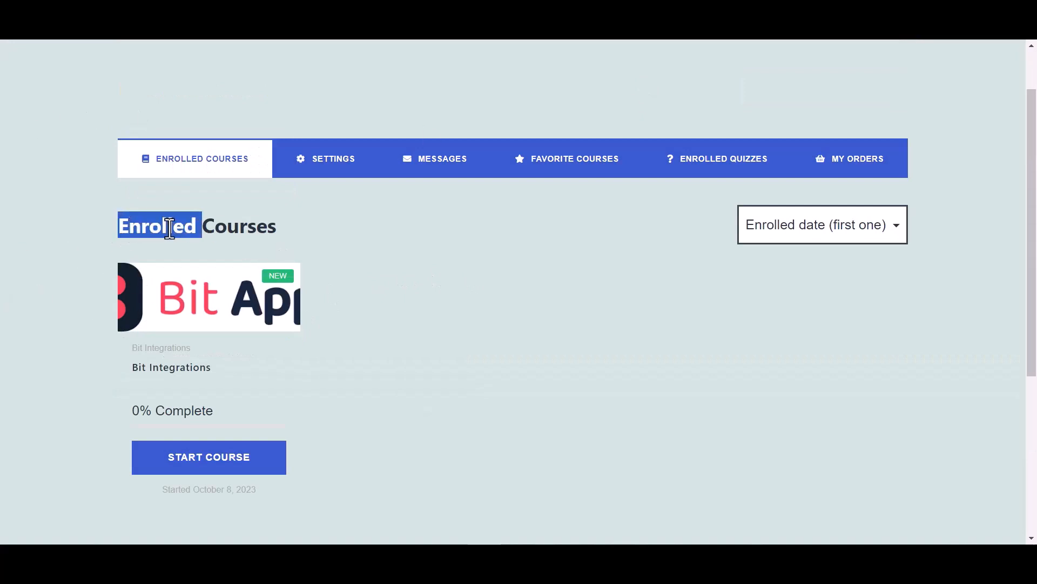
drag(169, 228, 284, 229)
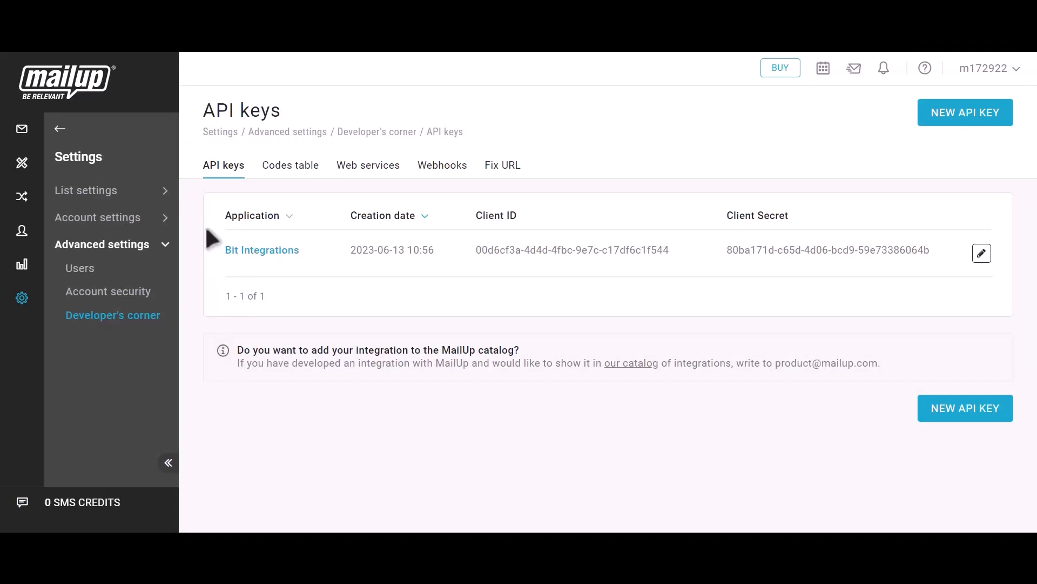
- In MailUp, open the subscribed email recipients and check the subscriber's email address and last name
click(58, 131)
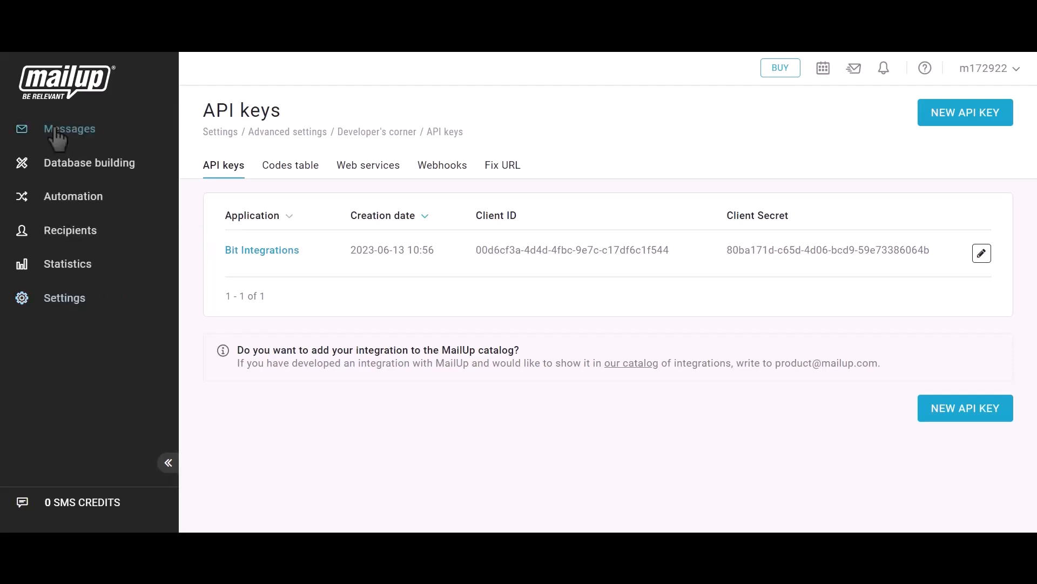
click(65, 233)
click(73, 195)
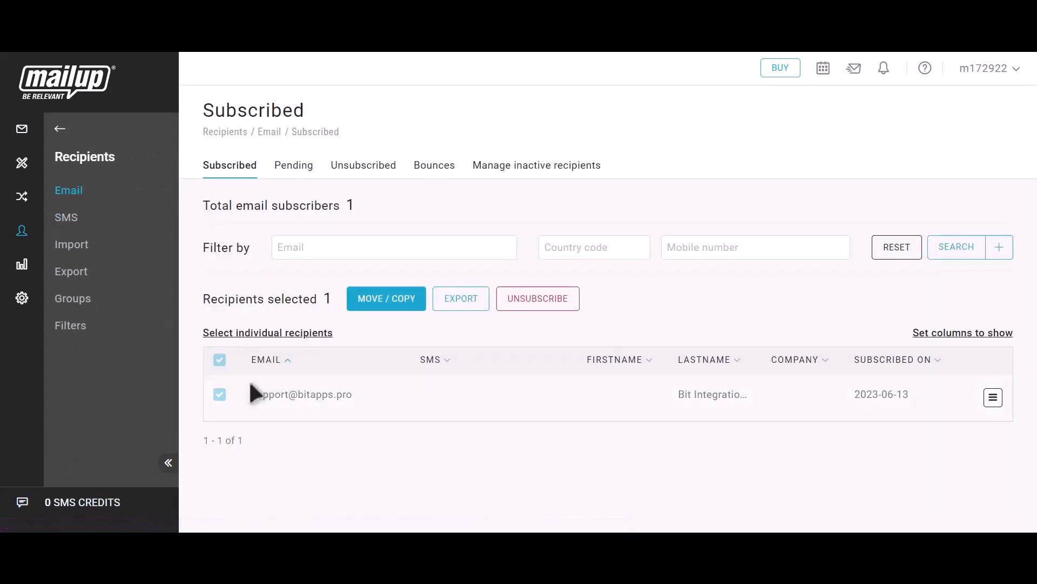
drag(246, 394, 359, 394)
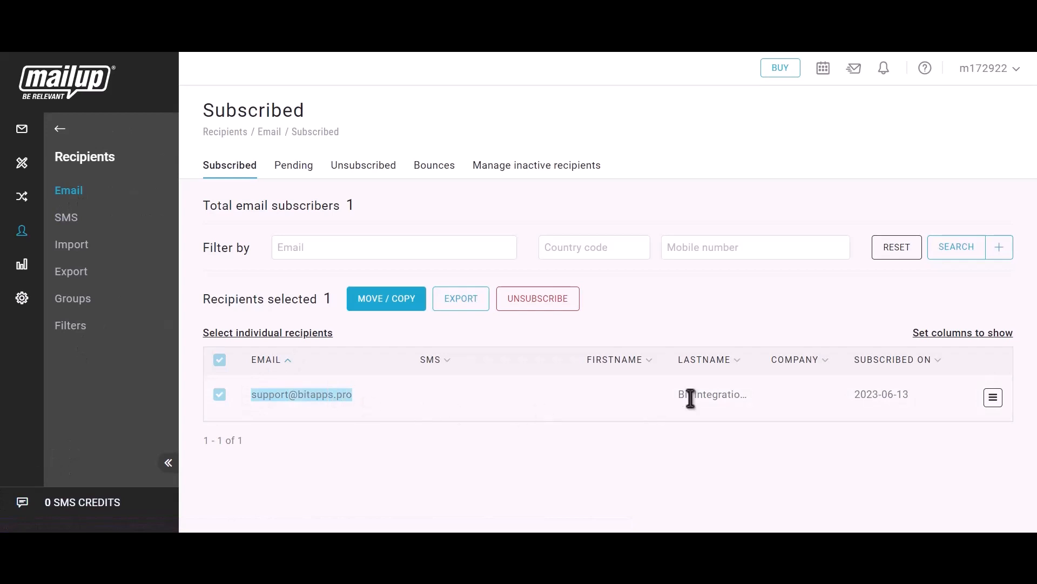
drag(675, 395, 755, 397)
click(763, 403)
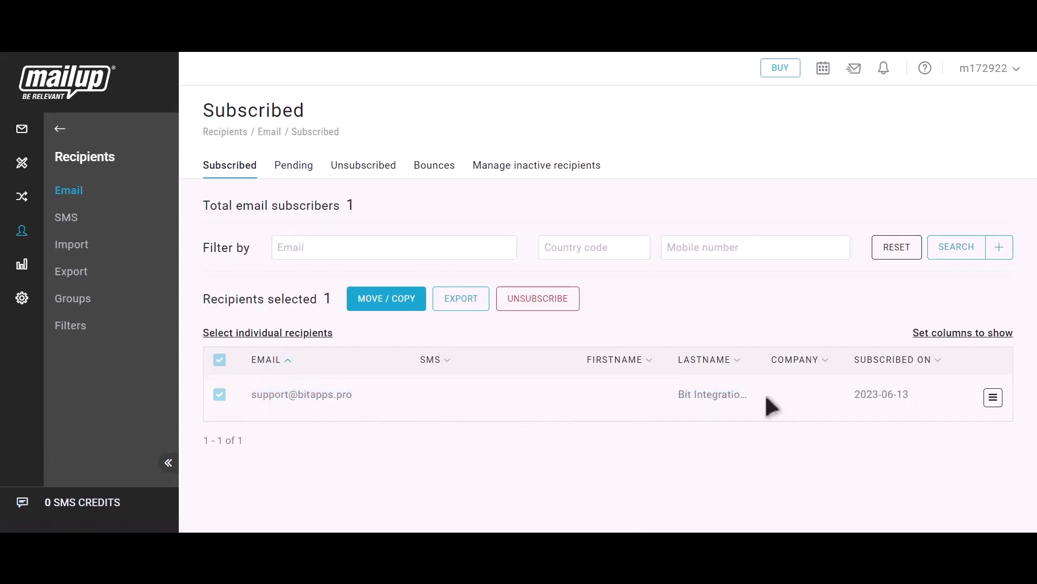